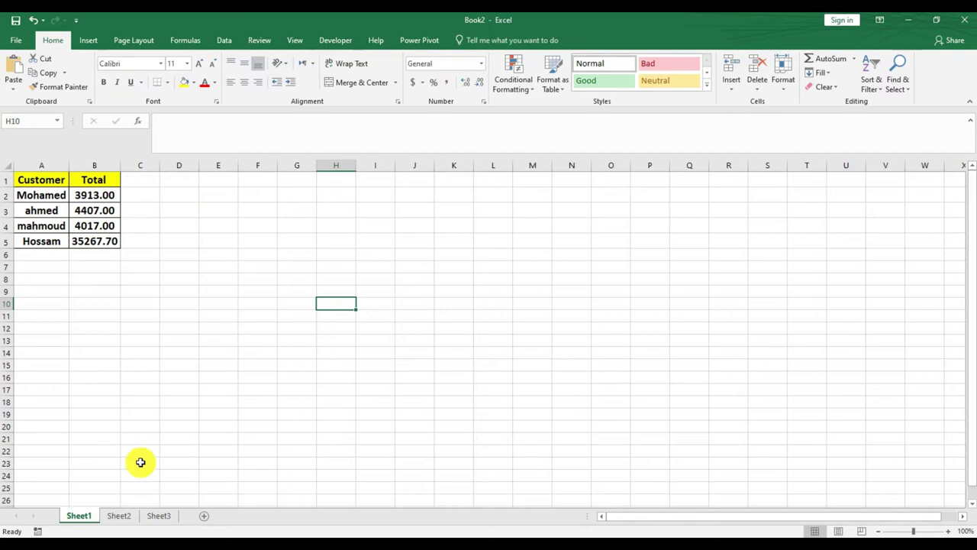
# - Review the Customer/Total tables on Sheet1, Sheet2 and Sheet3 of Book2
pyautogui.click(121, 516)
pyautogui.scroll(4, 122, 216)
pyautogui.click(107, 210)
pyautogui.click(157, 514)
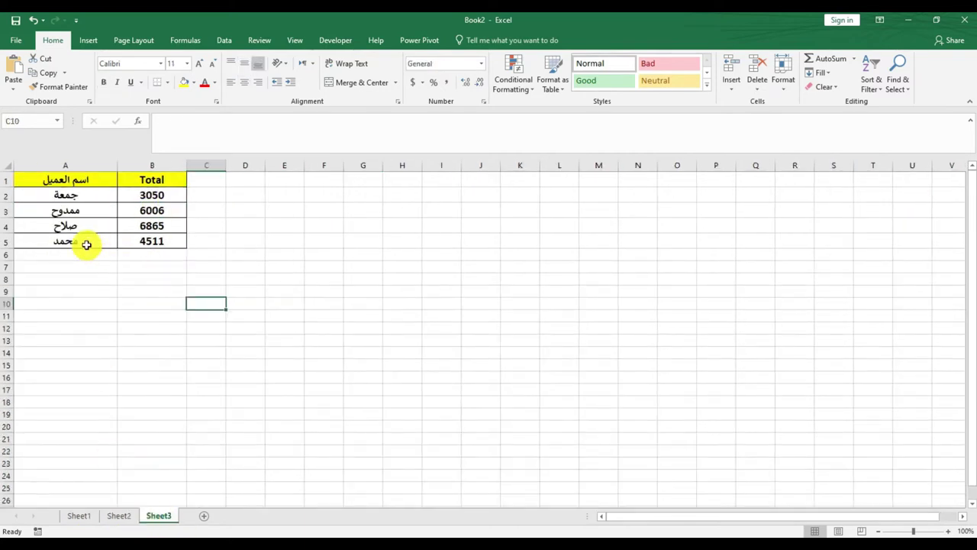
pyautogui.click(78, 516)
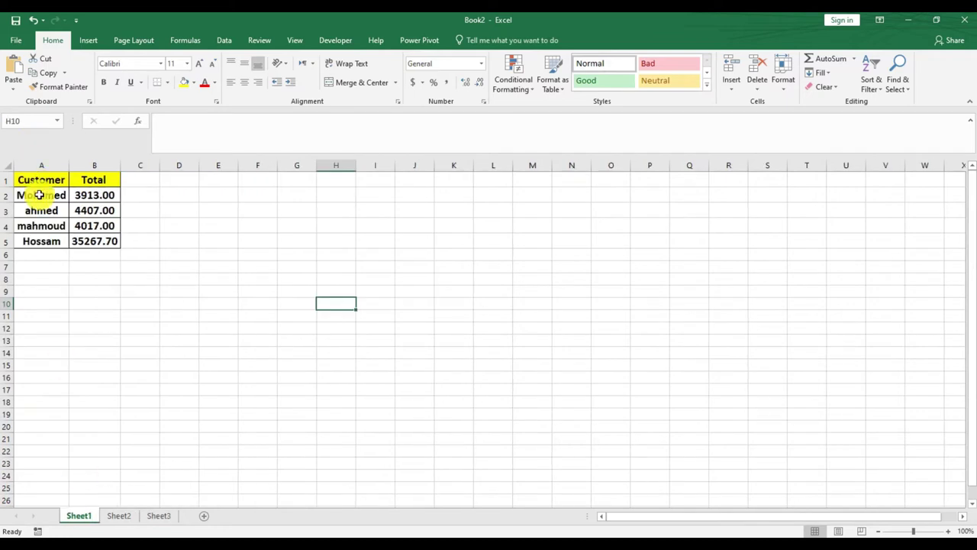
pyautogui.moveTo(100, 178); pyautogui.dragTo(102, 241)
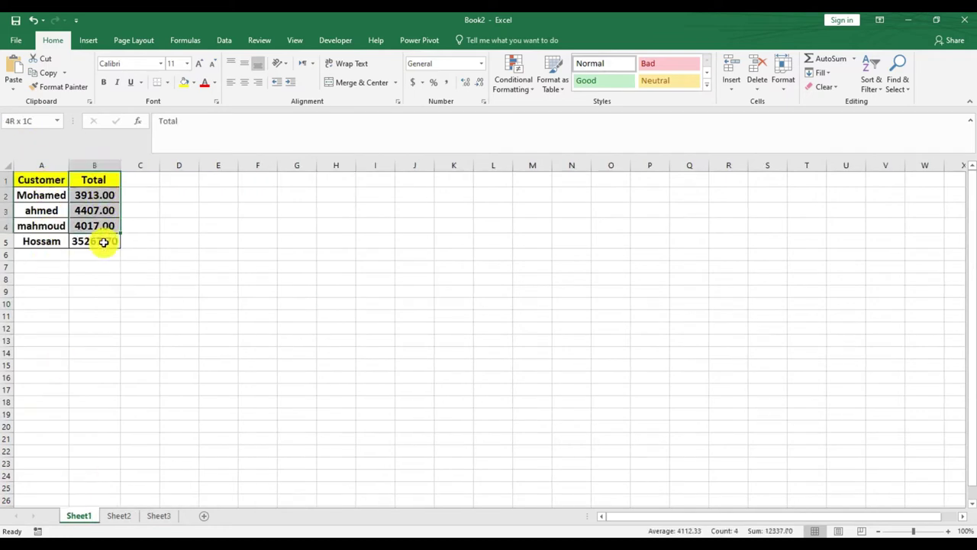
pyautogui.click(124, 519)
pyautogui.moveTo(114, 179); pyautogui.dragTo(124, 293)
pyautogui.click(157, 516)
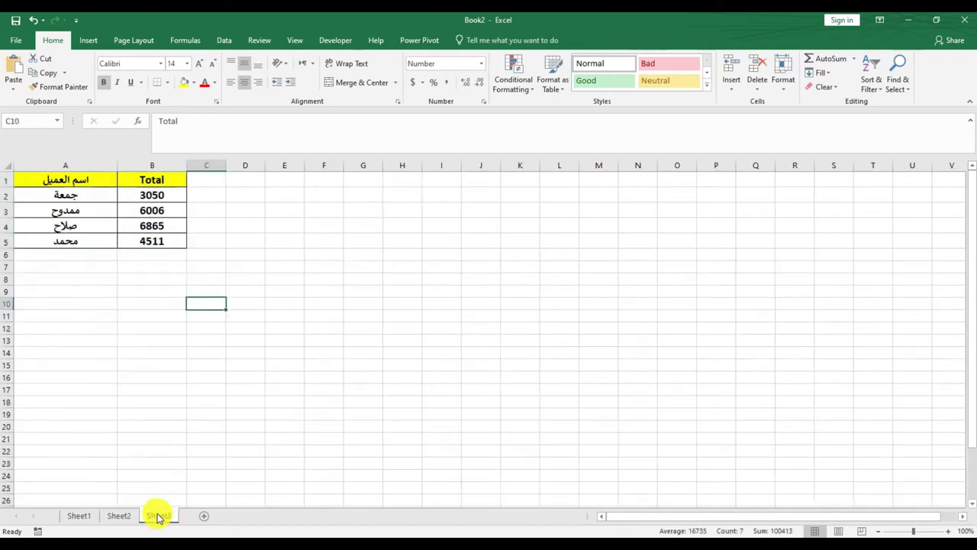
pyautogui.click(78, 516)
pyautogui.click(172, 242)
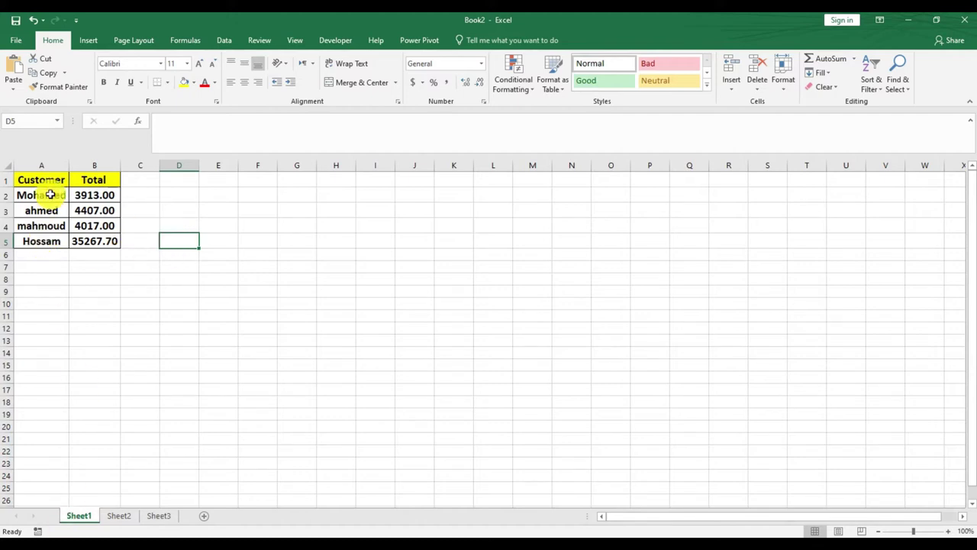
# - Copy Sheet1's Customer/Total table A1:B5 and launch a second Excel window
pyautogui.moveTo(46, 181); pyautogui.dragTo(114, 239)
pyautogui.rightClick(89, 194)
pyautogui.click(109, 215)
pyautogui.press('super')
pyautogui.click(218, 343)
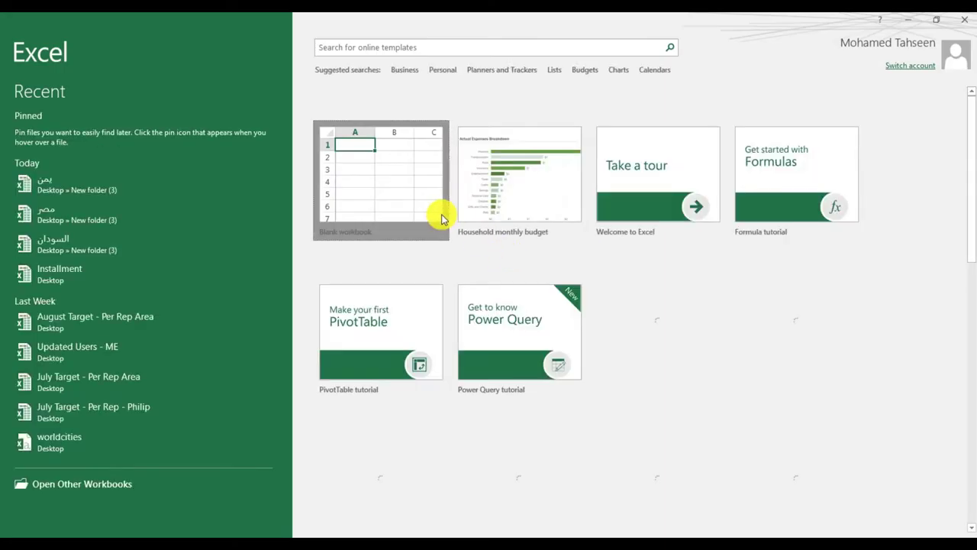
# - Paste the Customer/Total table into A1 of a new blank workbook and auto-fit columns A and B
pyautogui.doubleClick(440, 216)
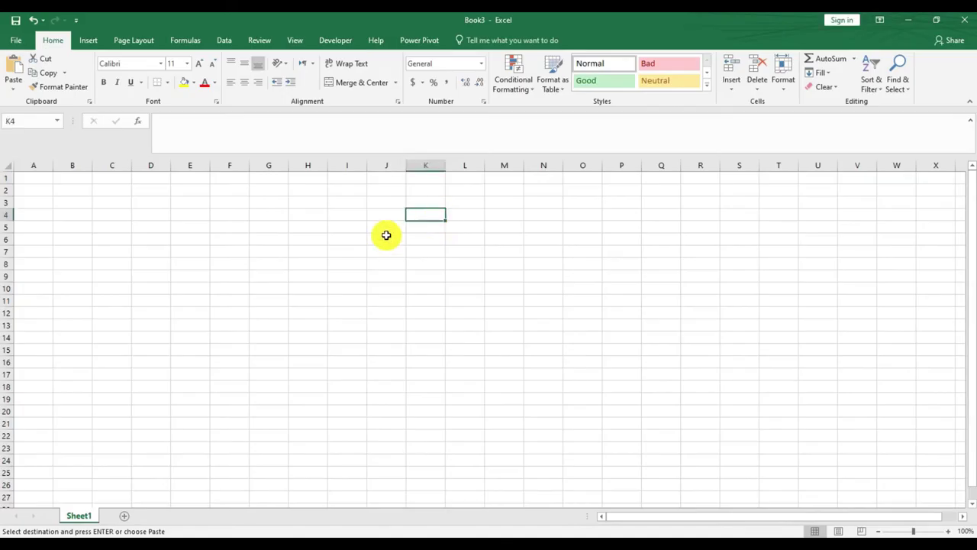
pyautogui.rightClick(43, 177)
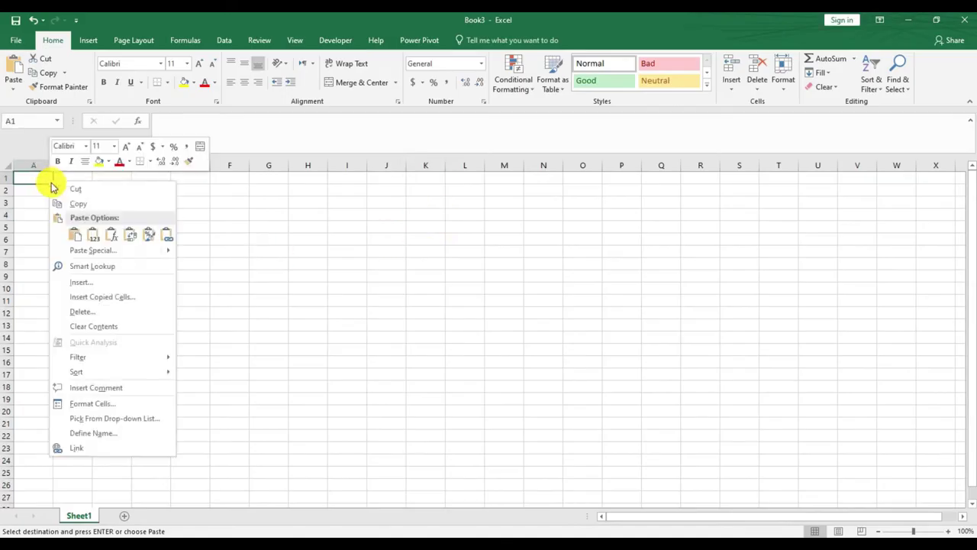
pyautogui.click(68, 232)
pyautogui.doubleClick(92, 165)
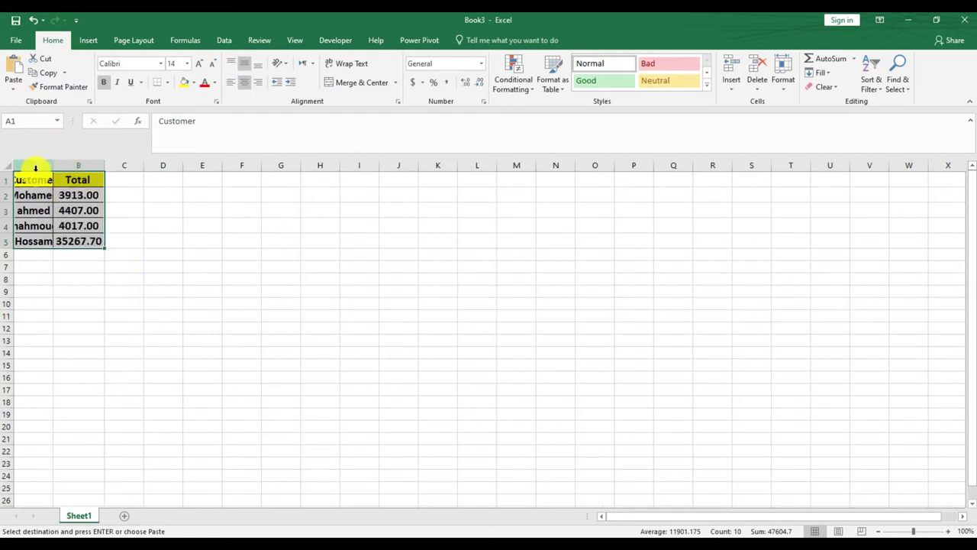
pyautogui.doubleClick(53, 165)
# - Select Book2 Sheet2's name/Total table A1:B24
pyautogui.hotkey('alt', 'Tab')
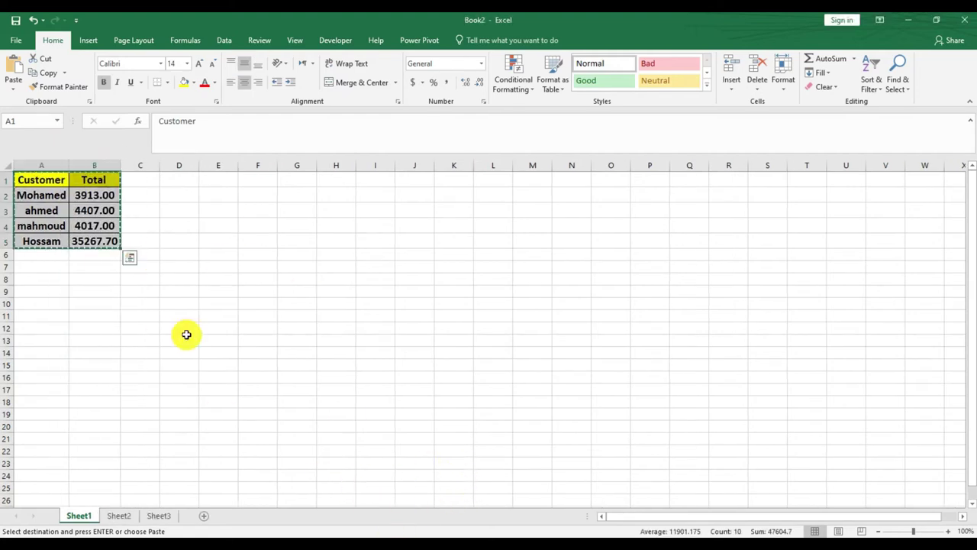
pyautogui.click(111, 516)
pyautogui.click(56, 177)
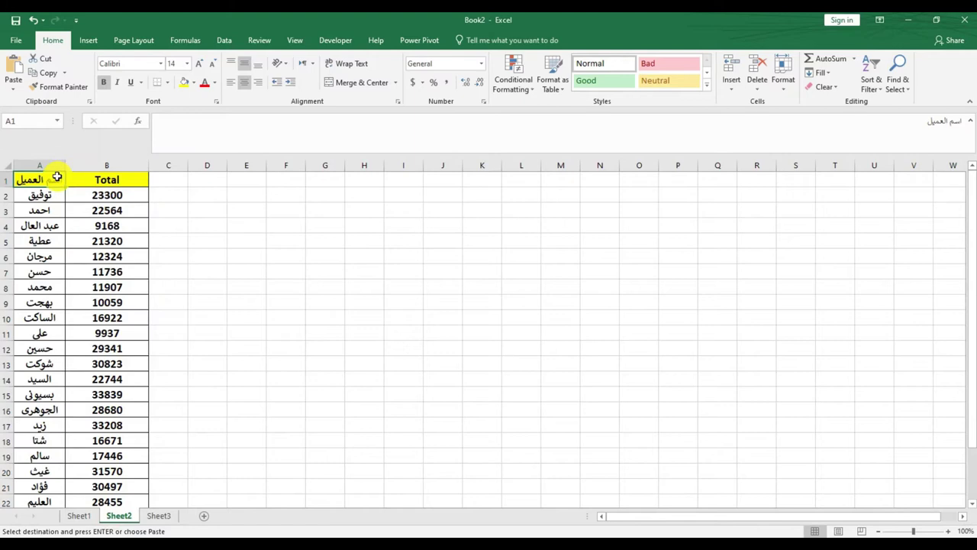
pyautogui.hotkey('ctrl', 'shift', 'Right')
pyautogui.hotkey('ctrl', 'shift', 'Down')
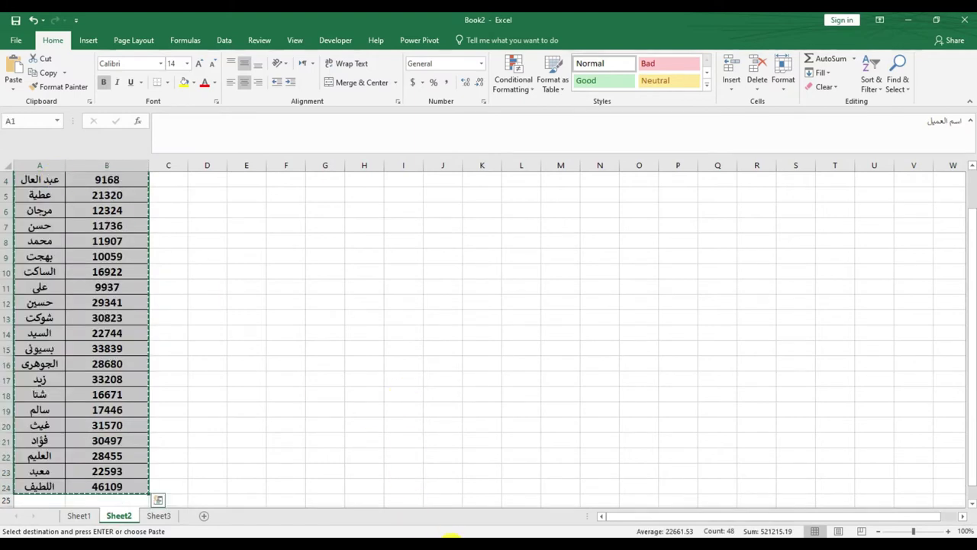
# - Paste that table into Book3 at A6 and select its duplicate header row 6
pyautogui.hotkey('alt', 'Tab')
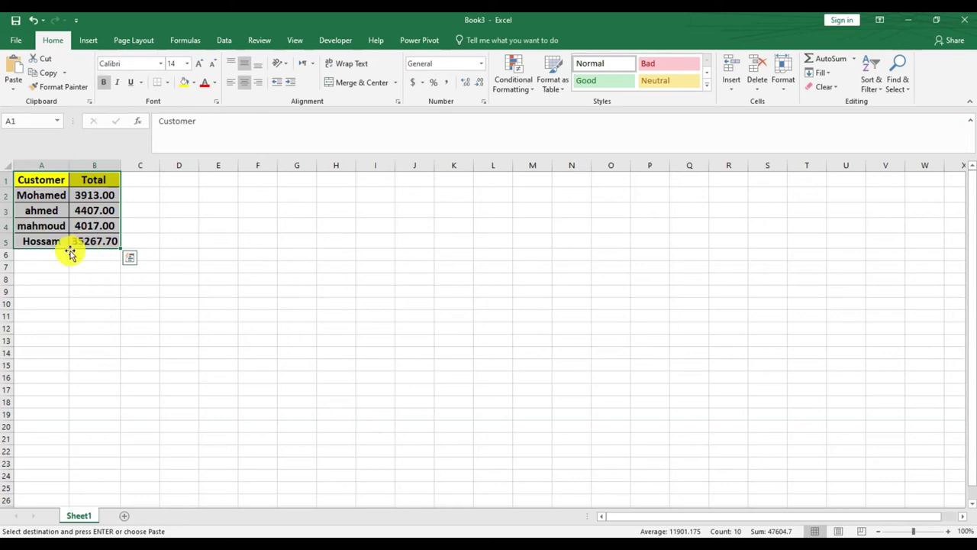
pyautogui.click(45, 257)
pyautogui.hotkey('ctrl', 'v')
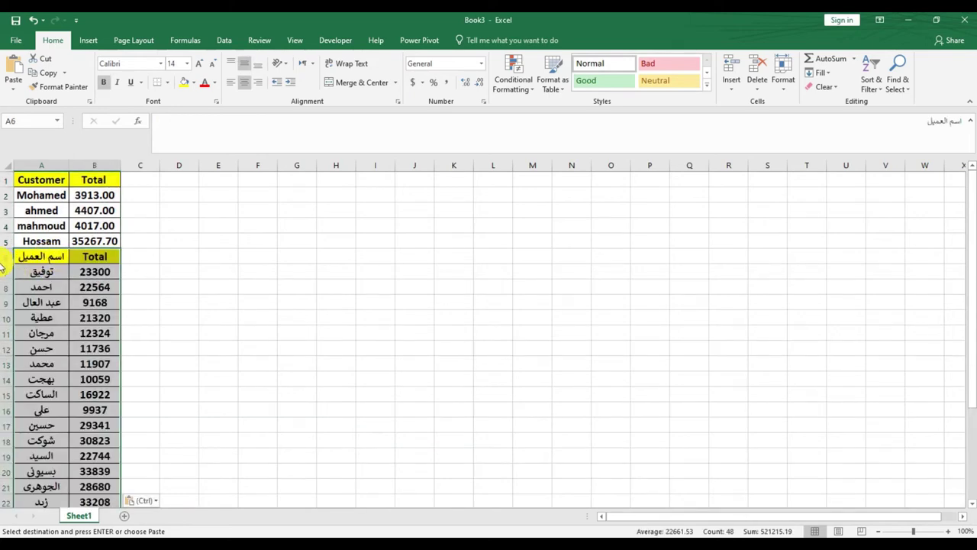
pyautogui.click(6, 257)
pyautogui.rightClick(6, 256)
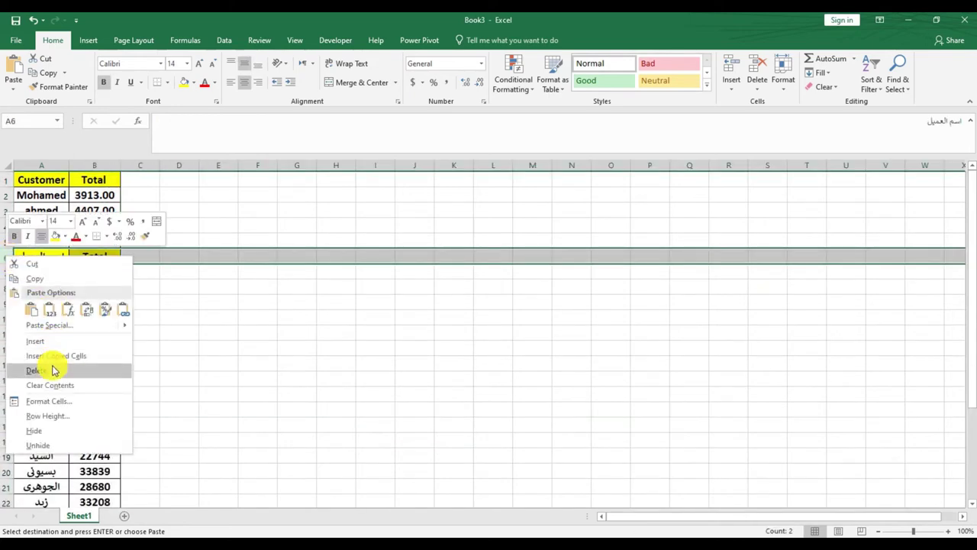
# - Delete duplicate header row 6, then copy Sheet3's table A1:B5 from Book2
pyautogui.click(54, 370)
pyautogui.hotkey('ctrl', 'Tab')
pyautogui.click(156, 517)
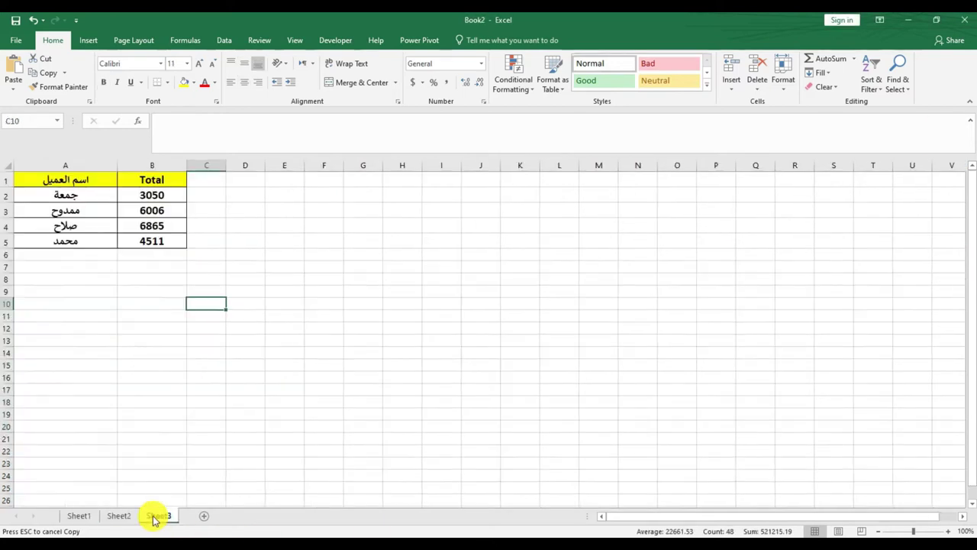
pyautogui.moveTo(98, 183); pyautogui.dragTo(175, 243)
pyautogui.hotkey('ctrl', 'v')
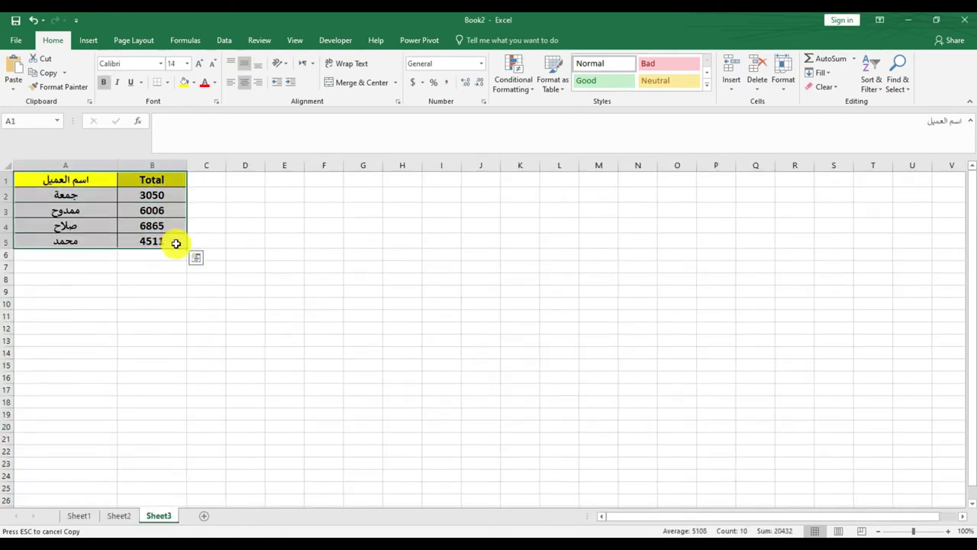
# - Paste Sheet3's table into Book3 at A29, below the last filled row
pyautogui.hotkey('ctrl', 'Tab')
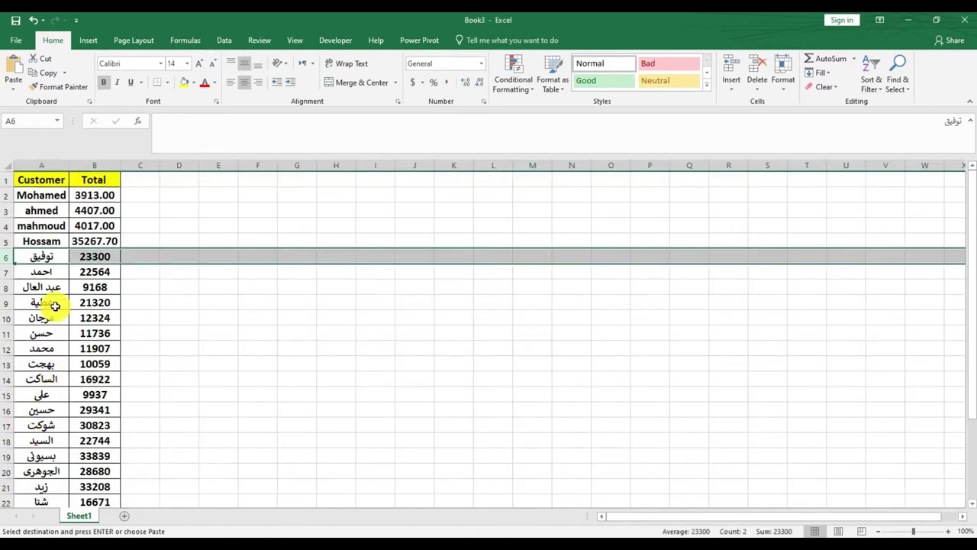
pyautogui.click(55, 305)
pyautogui.hotkey('ctrl', 'Down')
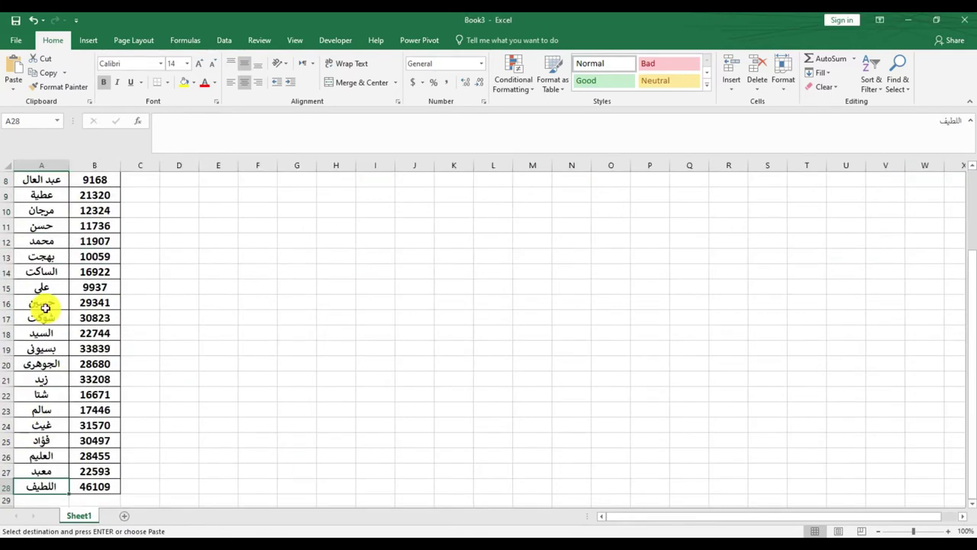
pyautogui.scroll(-1, 43, 362)
pyautogui.scroll(-2, 43, 367)
pyautogui.click(46, 362)
pyautogui.hotkey('ctrl', 'v')
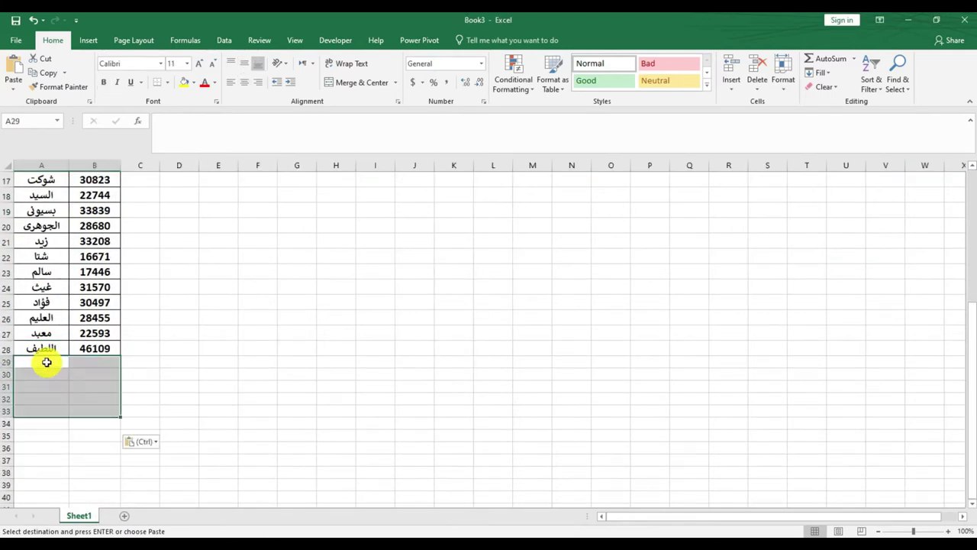
# - Delete the repeated header row 29
pyautogui.click(6, 363)
pyautogui.rightClick(6, 365)
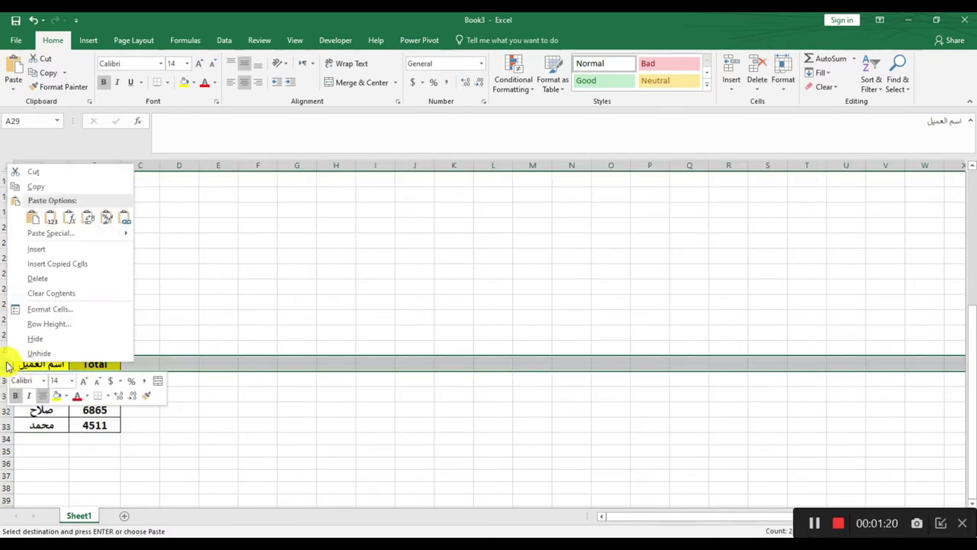
pyautogui.click(38, 278)
pyautogui.click(84, 273)
pyautogui.scroll(5, 83, 323)
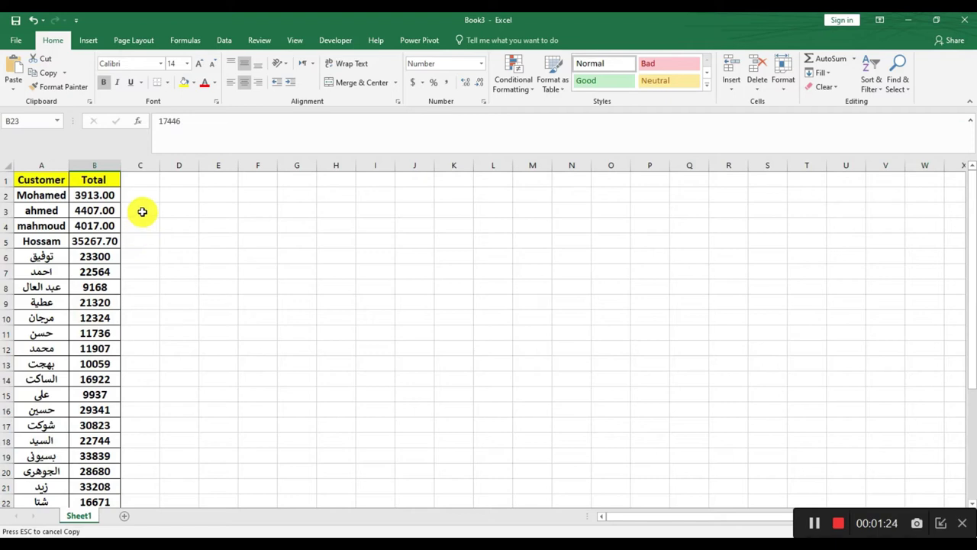
# - Switch to the Book2 window showing Sheet3's four-row name/Total table
pyautogui.hotkey('ctrl', 'Tab')
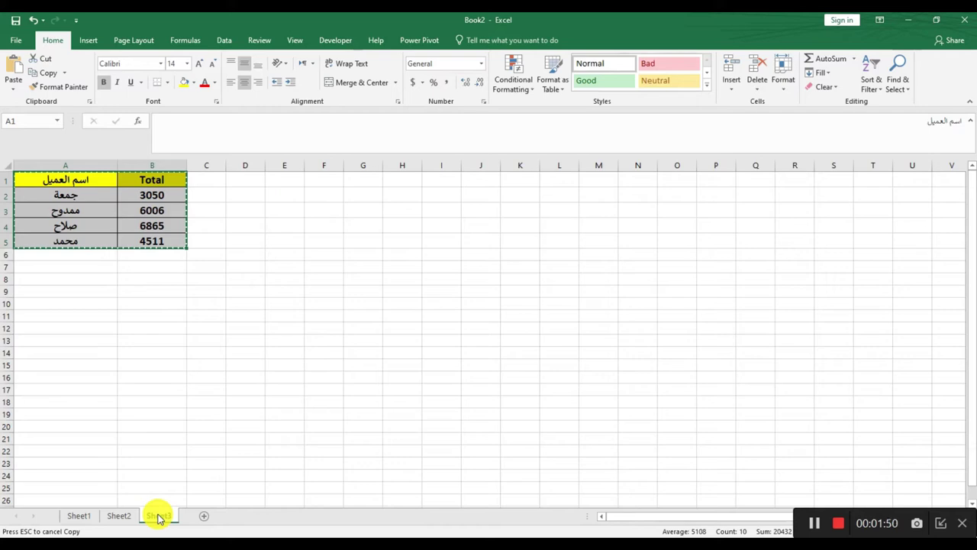
# - Delete columns A through D in Book3, leaving Sheet1 blank with A1 selected
pyautogui.moveTo(413, 546)
pyautogui.click(347, 497)
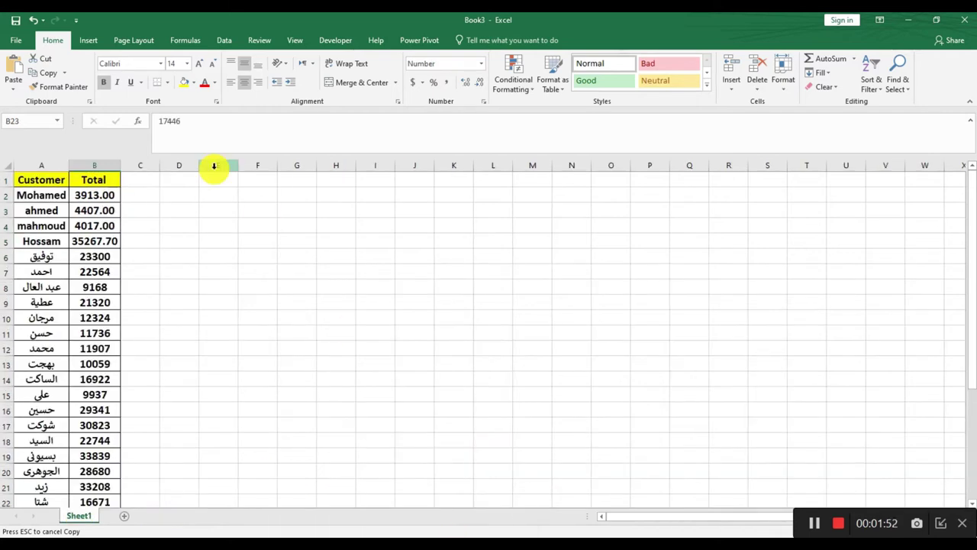
pyautogui.moveTo(42, 165); pyautogui.dragTo(180, 165)
pyautogui.rightClick(125, 216)
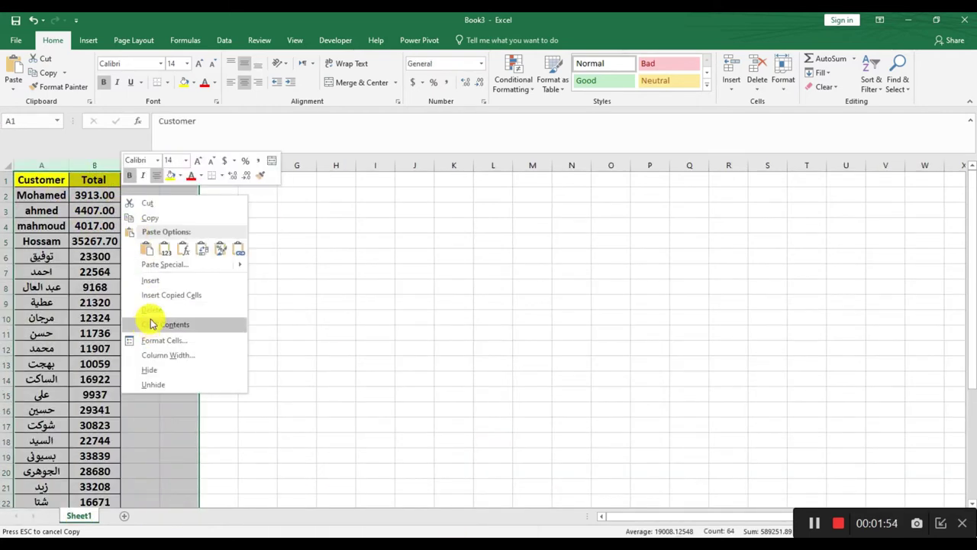
pyautogui.click(153, 321)
pyautogui.click(80, 181)
pyautogui.click(53, 211)
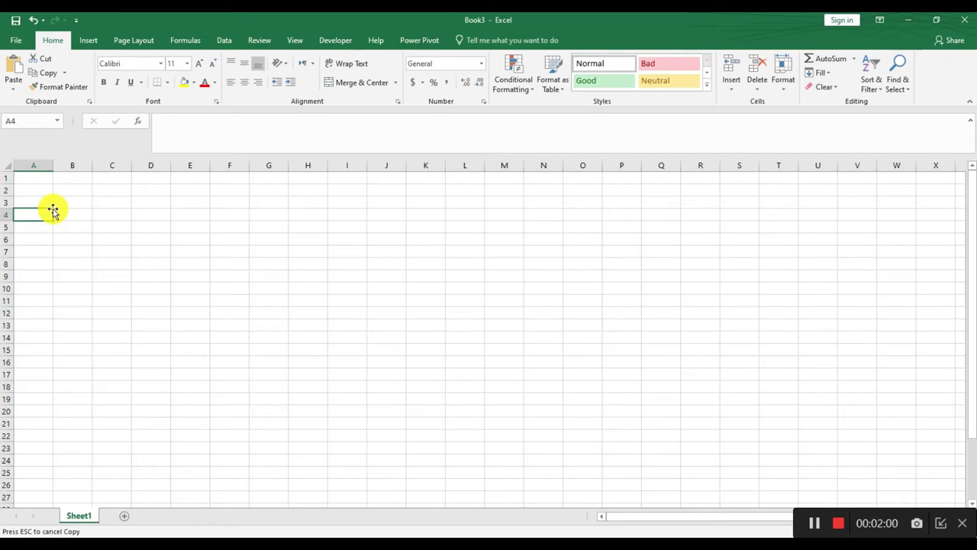
pyautogui.click(28, 177)
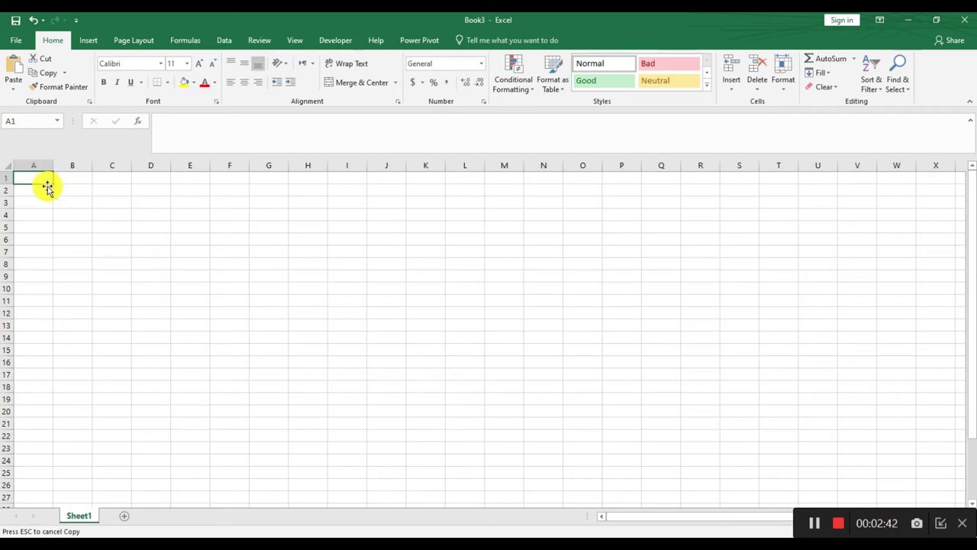
# - Import From Folder using Desktop\New folder (3) as the source, previewing its three .xlsx files
pyautogui.click(227, 41)
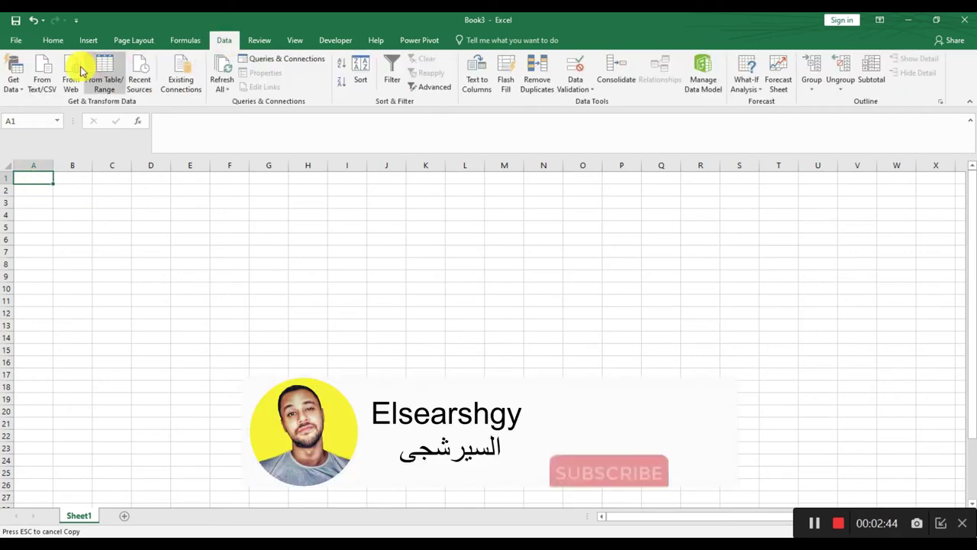
pyautogui.click(12, 77)
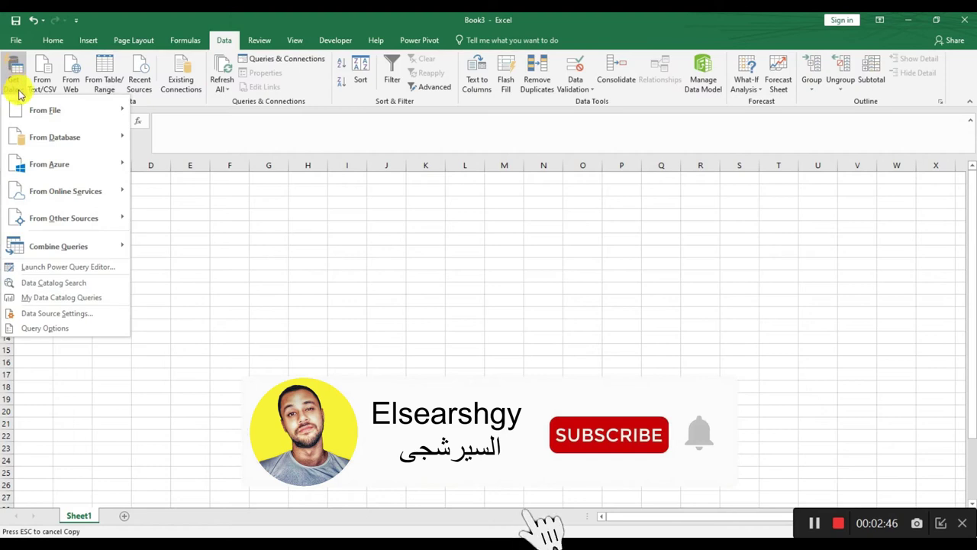
pyautogui.moveTo(128, 116)
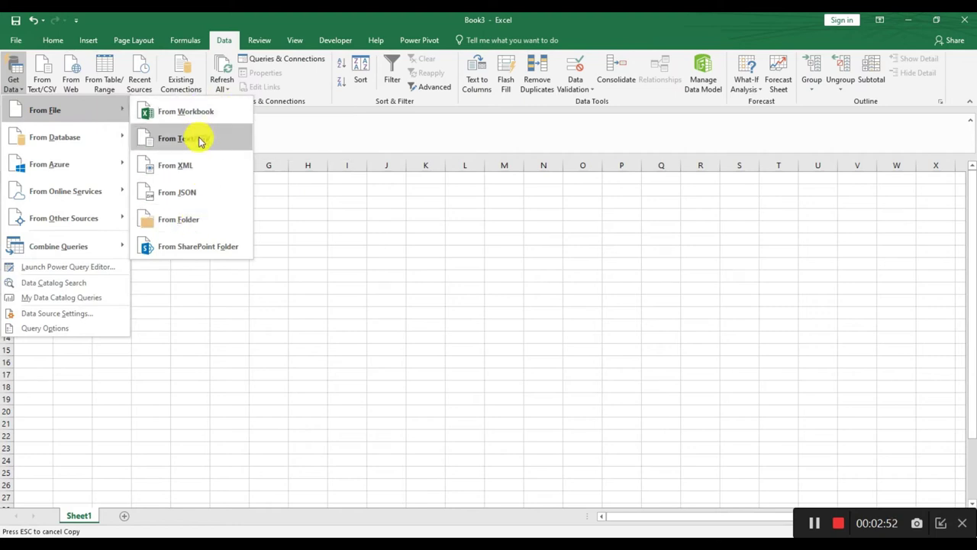
pyautogui.click(192, 217)
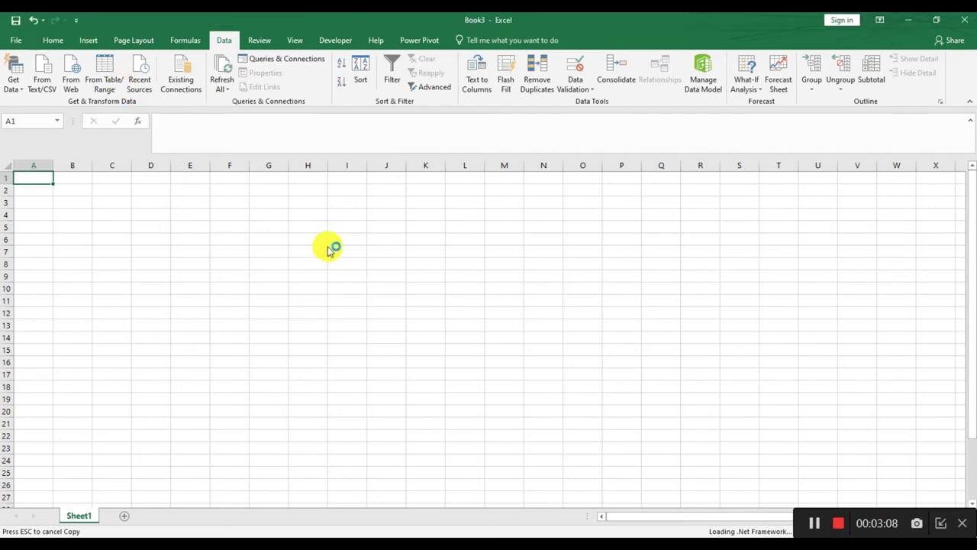
pyautogui.click(589, 260)
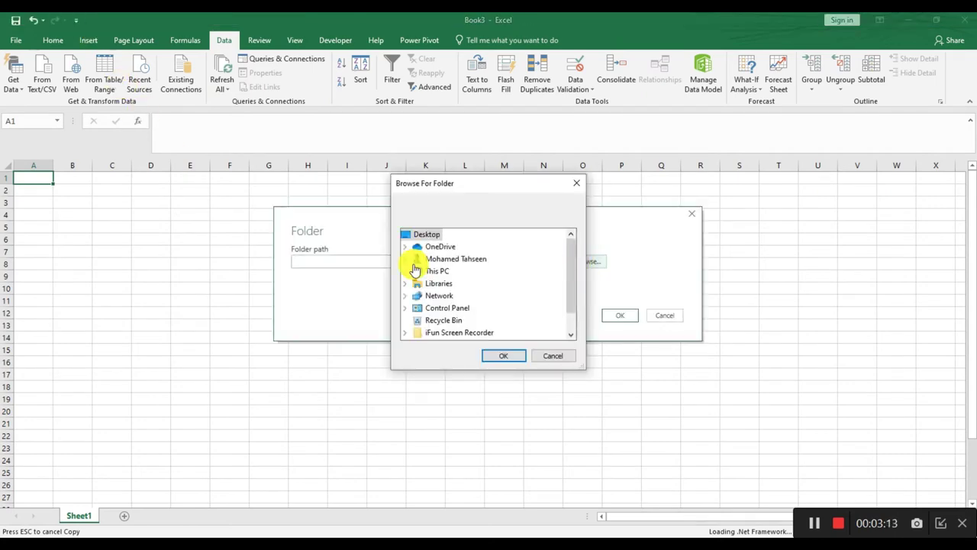
pyautogui.scroll(-1, 506, 292)
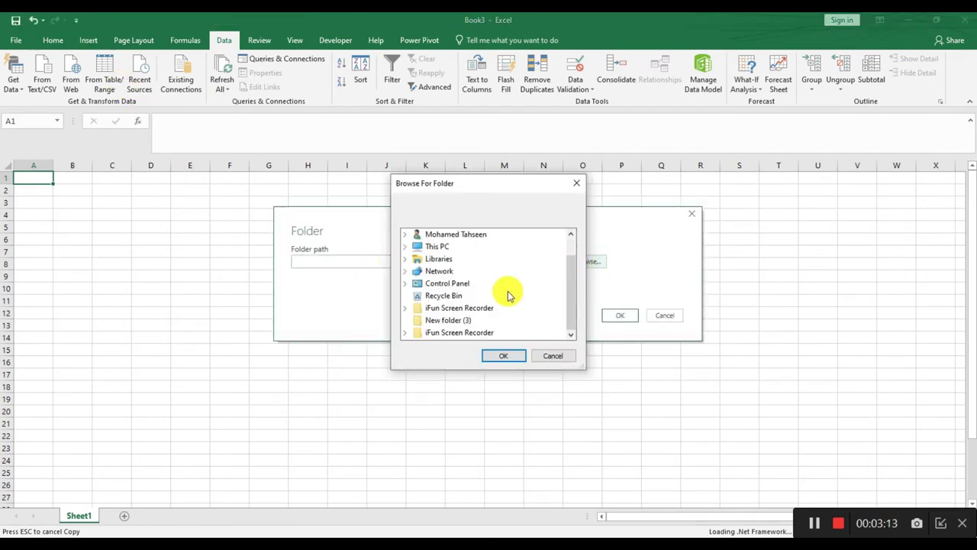
pyautogui.click(443, 322)
pyautogui.click(502, 357)
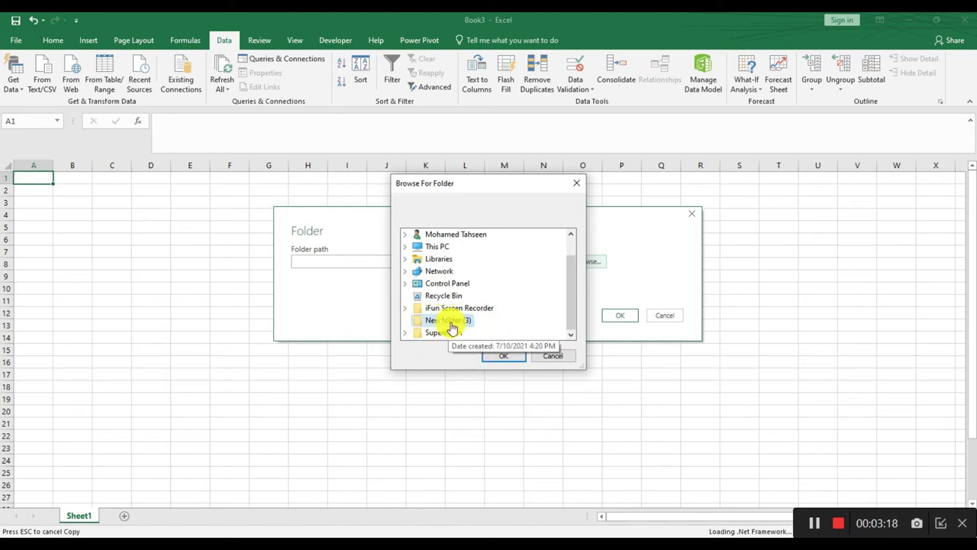
pyautogui.click(522, 358)
pyautogui.click(620, 317)
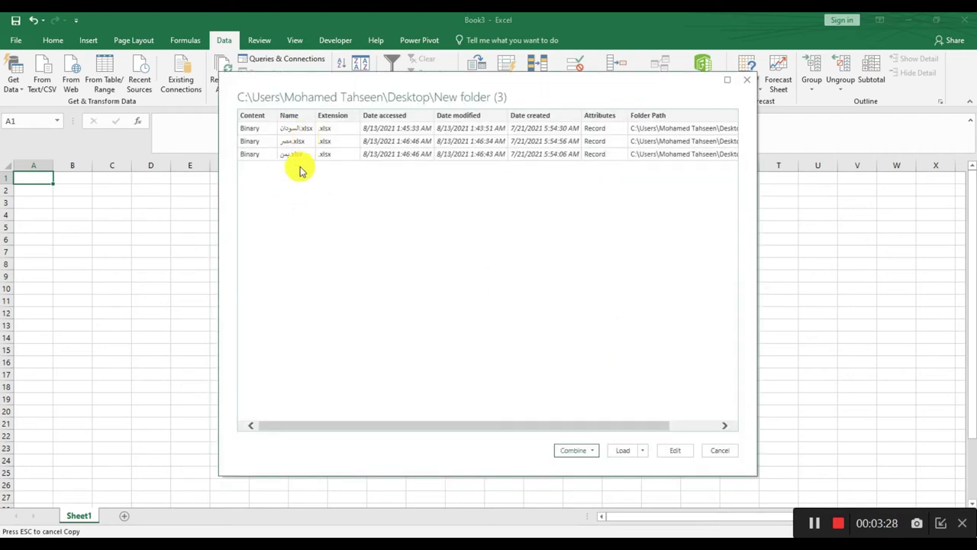
# - Combine & Load the three files using Sheet1 from each, loading 52 rows
pyautogui.click(591, 451)
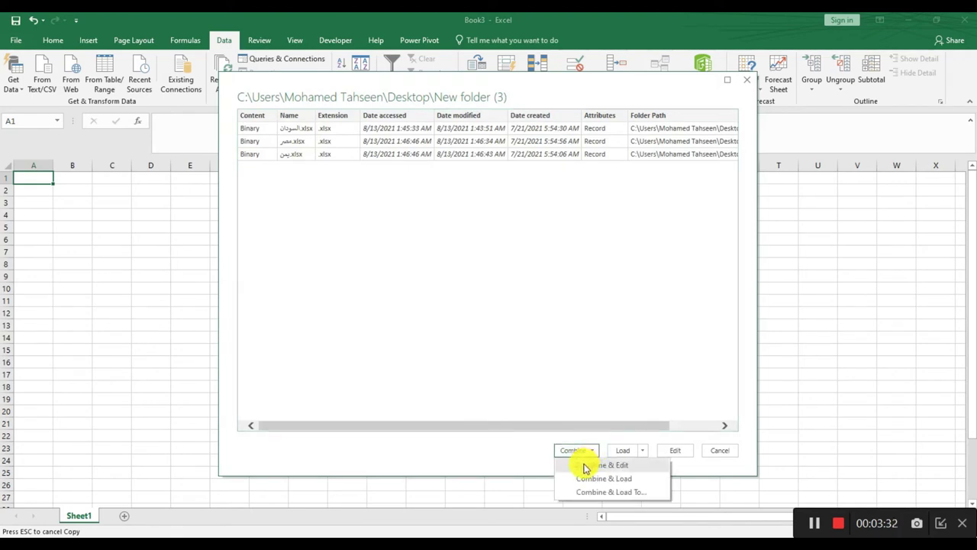
pyautogui.click(571, 450)
pyautogui.click(571, 450)
pyautogui.click(564, 478)
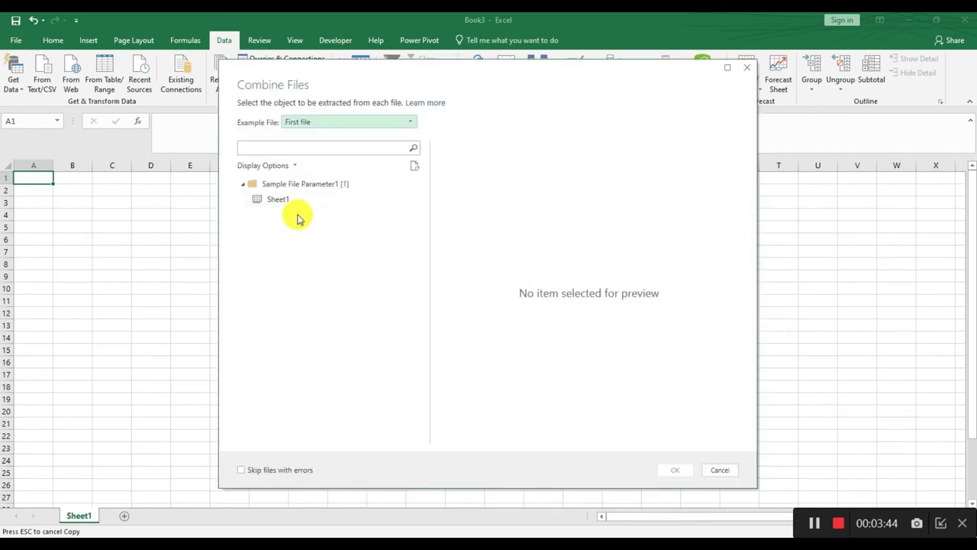
pyautogui.click(278, 200)
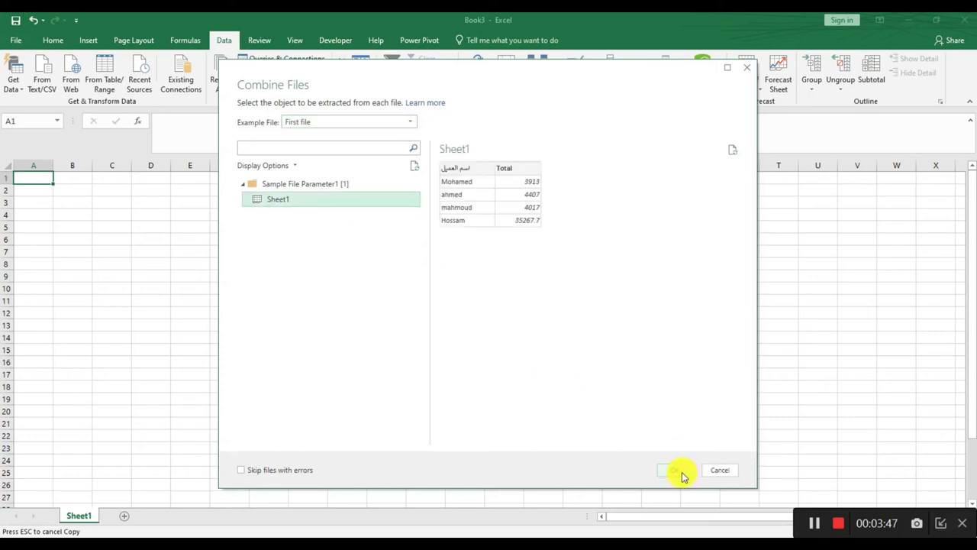
pyautogui.click(680, 470)
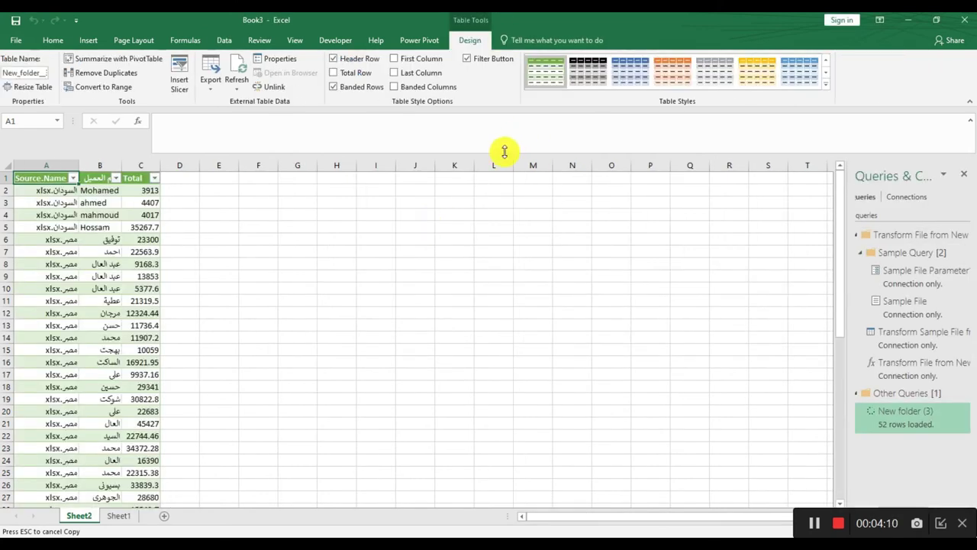
# - Auto-fit column B so the customer names show fully
pyautogui.scroll(-3, 60, 296)
pyautogui.scroll(-3, 60, 297)
pyautogui.scroll(4, 59, 364)
pyautogui.scroll(2, 59, 353)
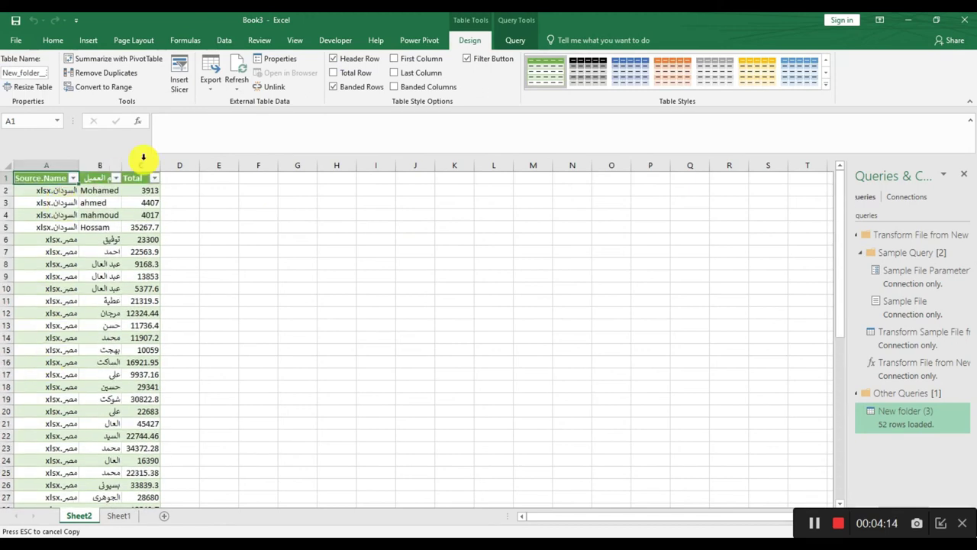
pyautogui.click(9, 165)
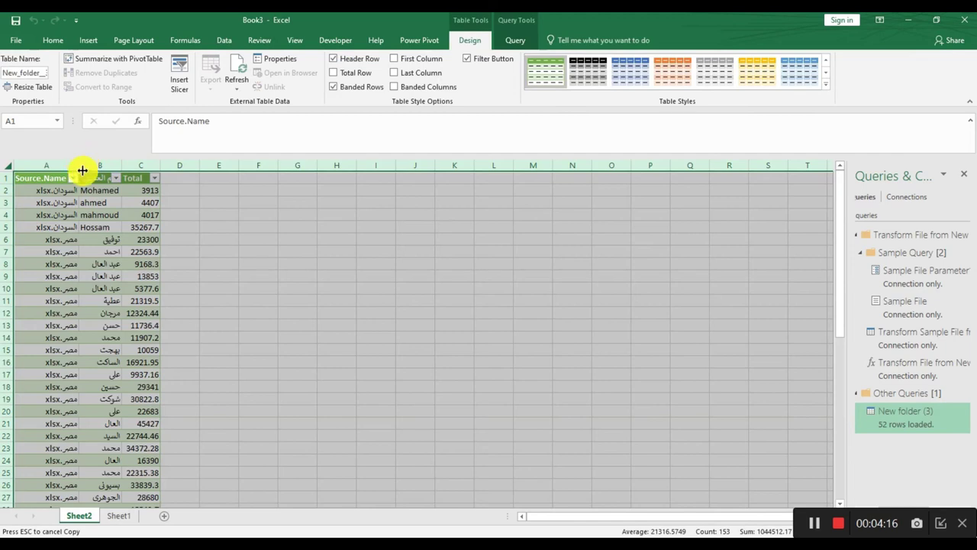
pyautogui.click(137, 240)
pyautogui.click(8, 165)
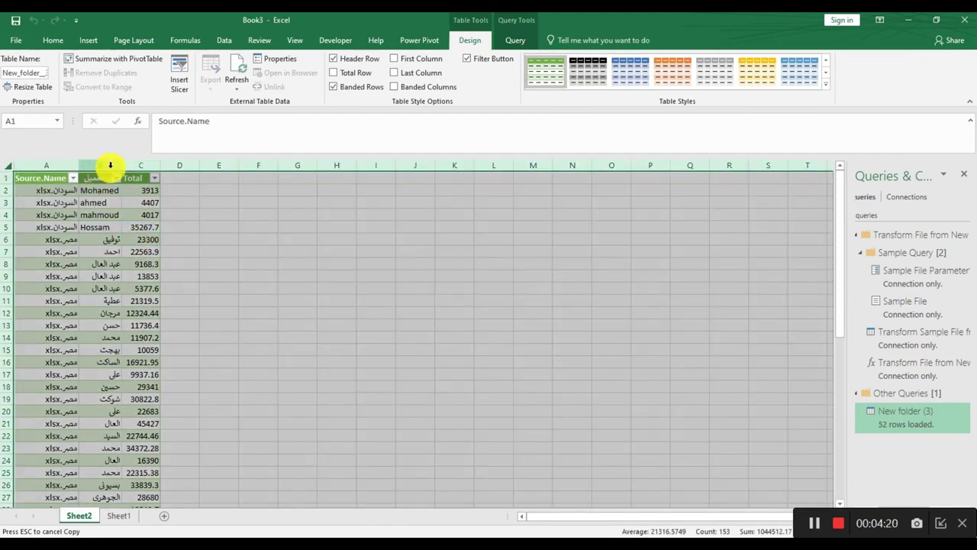
pyautogui.click(110, 165)
pyautogui.doubleClick(121, 165)
# - Centre-align the contents of columns A to C on the Home tab
pyautogui.click(161, 227)
pyautogui.click(146, 165)
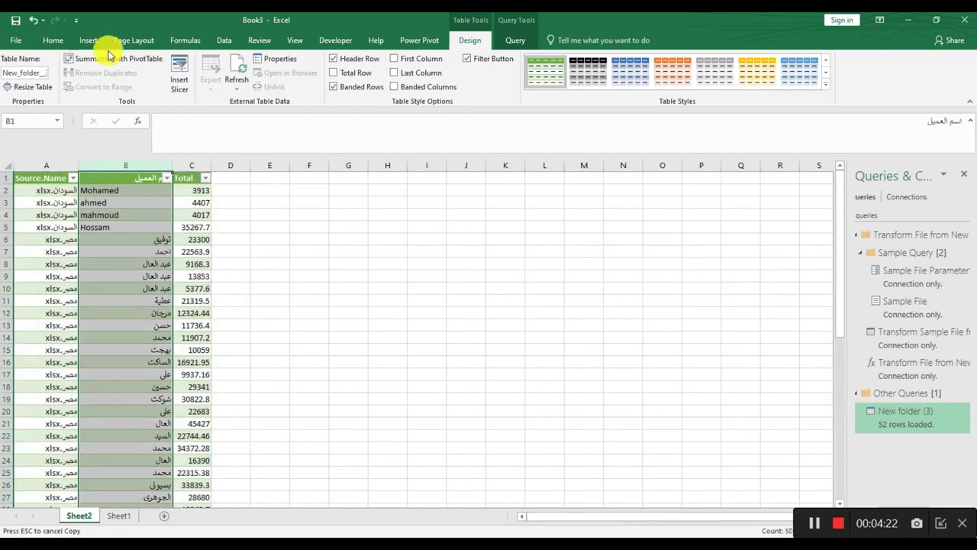
pyautogui.click(53, 39)
pyautogui.click(244, 81)
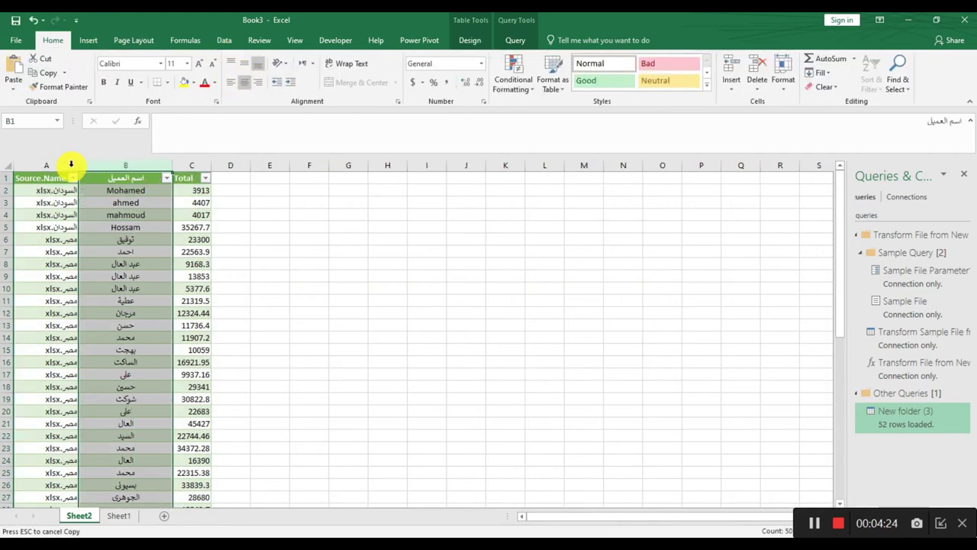
pyautogui.moveTo(71, 163); pyautogui.dragTo(181, 163)
pyautogui.click(244, 81)
pyautogui.click(140, 257)
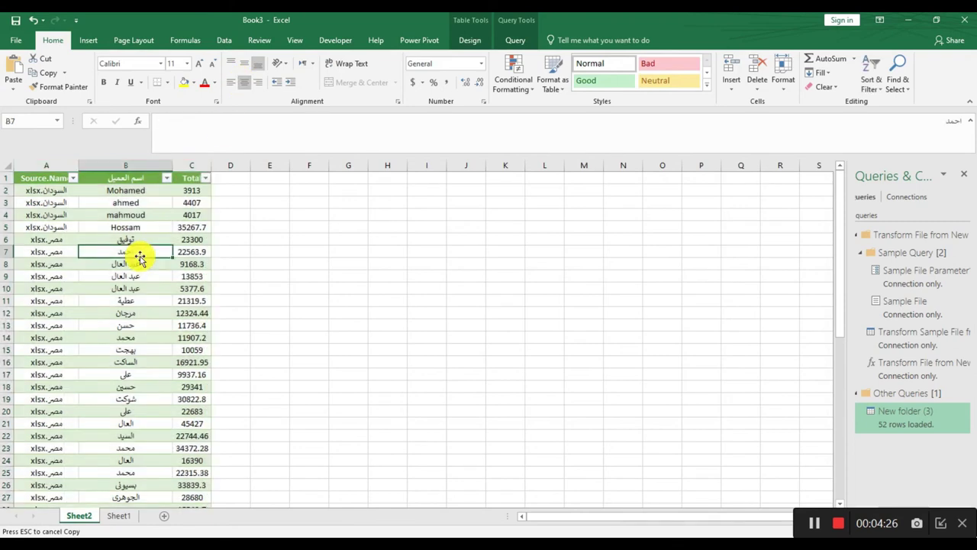
# - Select the first two files' row blocks, pasting at A6 and A50
pyautogui.moveTo(54, 191); pyautogui.dragTo(122, 224)
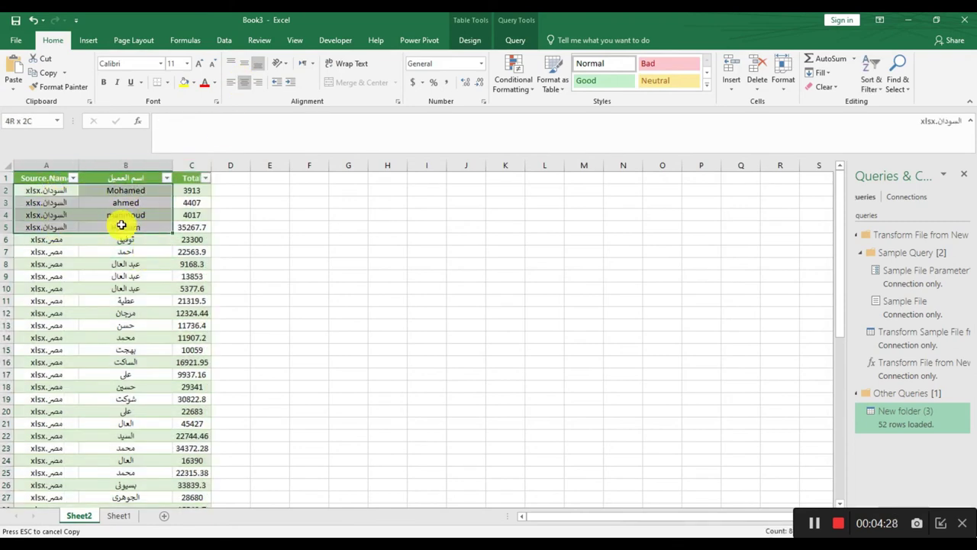
pyautogui.click(67, 241)
pyautogui.hotkey('ctrl', 'v')
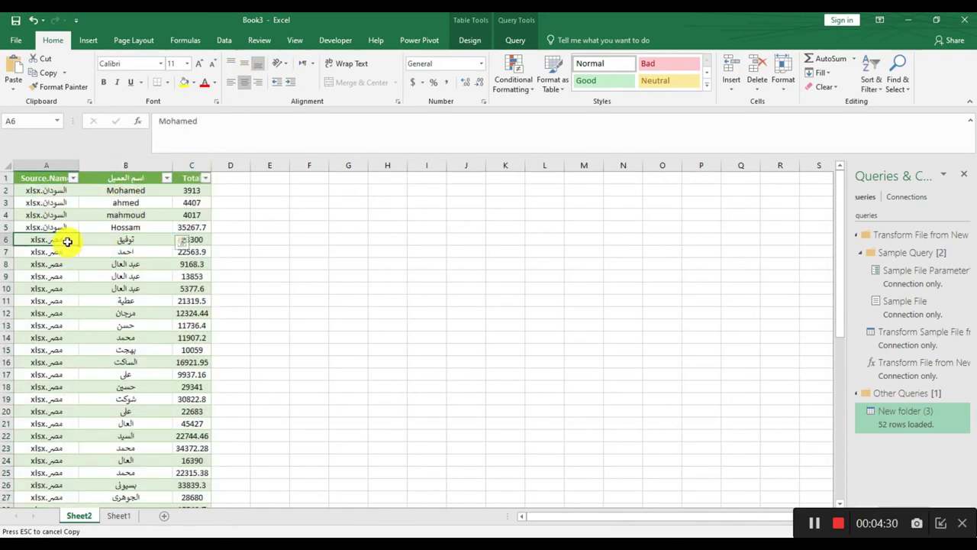
pyautogui.moveTo(67, 242)
pyautogui.mouseDown()
pyautogui.moveTo(95, 274)
pyautogui.moveTo(98, 310)
pyautogui.moveTo(229, 310)
pyautogui.mouseUp()
pyautogui.click(66, 328)
pyautogui.hotkey('ctrl', 'v')
pyautogui.hotkey('ctrl', 'v')
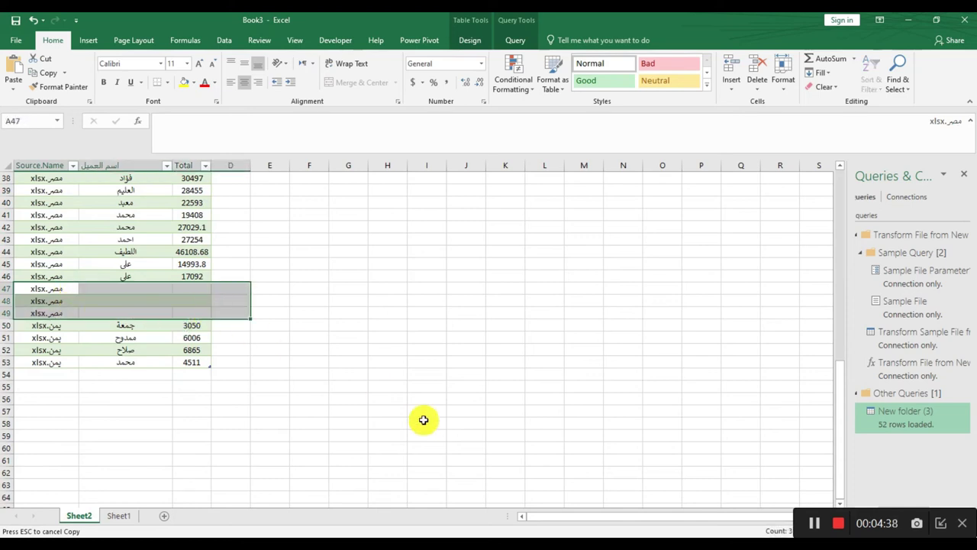
# - Compare against Book2's Sheet2 and Sheet1 tables
pyautogui.hotkey('alt', 'Tab')
pyautogui.click(114, 519)
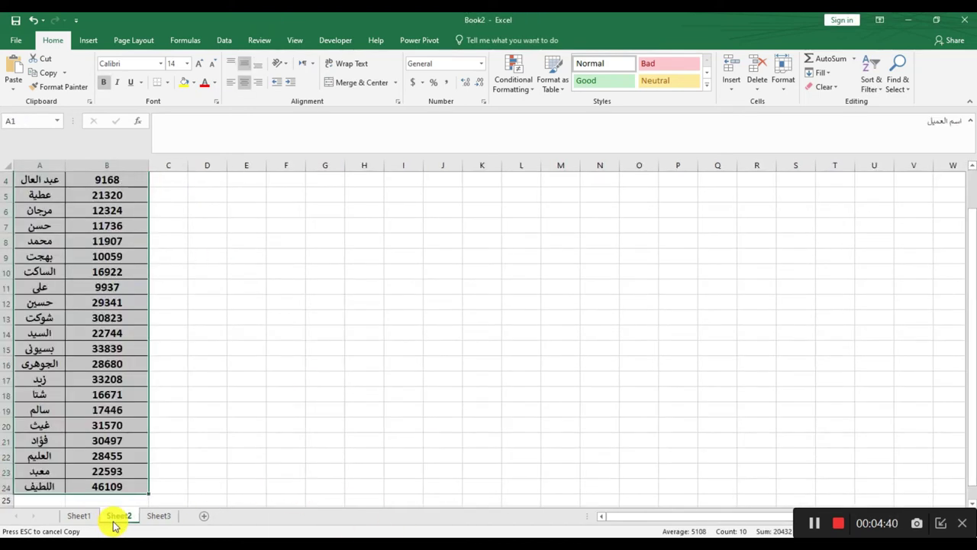
pyautogui.scroll(1, 113, 359)
pyautogui.scroll(-6, 99, 336)
pyautogui.scroll(-1, 115, 405)
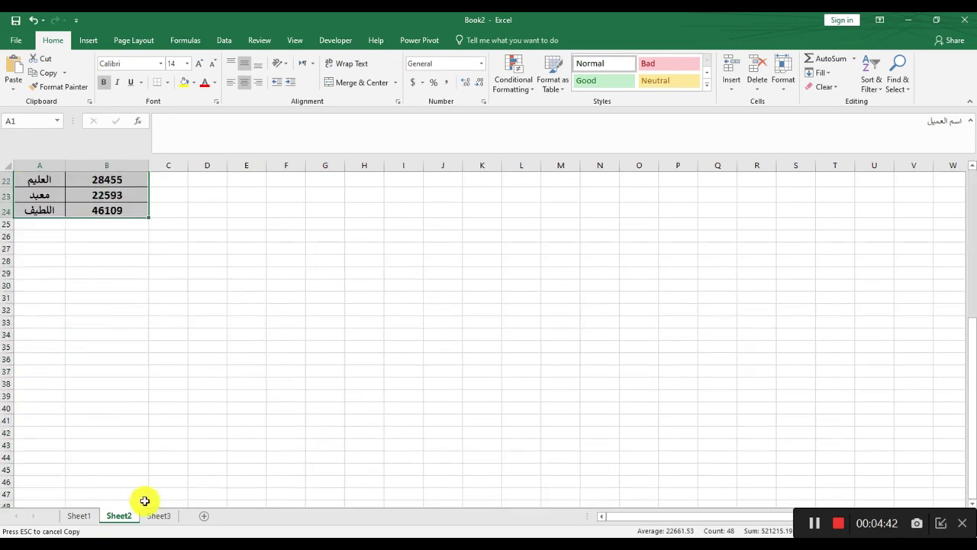
pyautogui.scroll(7, 141, 458)
pyautogui.click(76, 515)
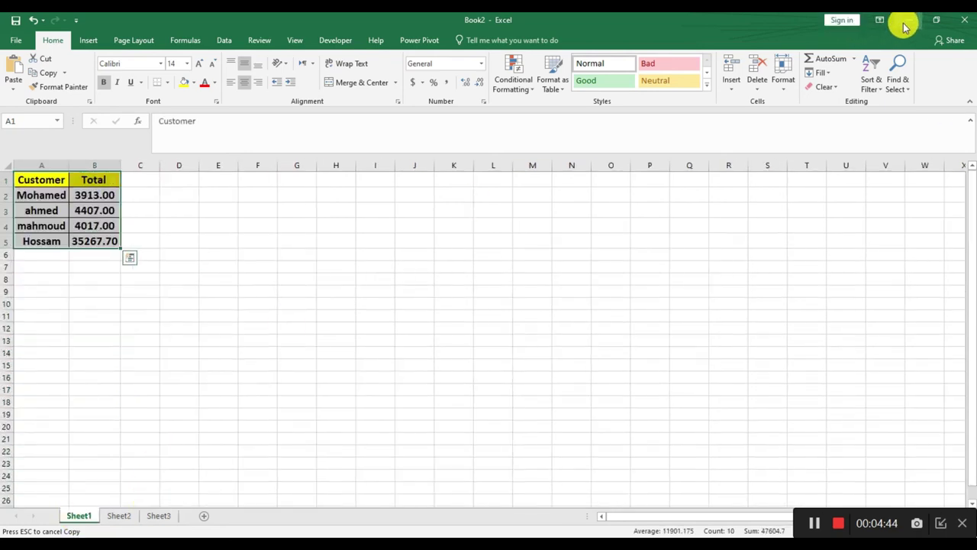
# - Check the empty rows 43–45 in the مصر workbook, then return to Book3
pyautogui.click(906, 22)
pyautogui.click(905, 21)
pyautogui.click(139, 107)
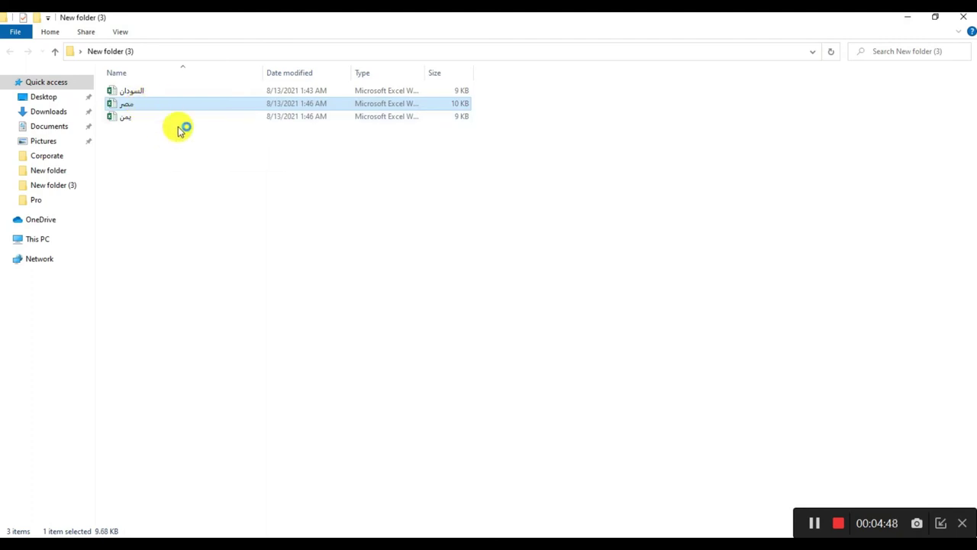
pyautogui.click(288, 252)
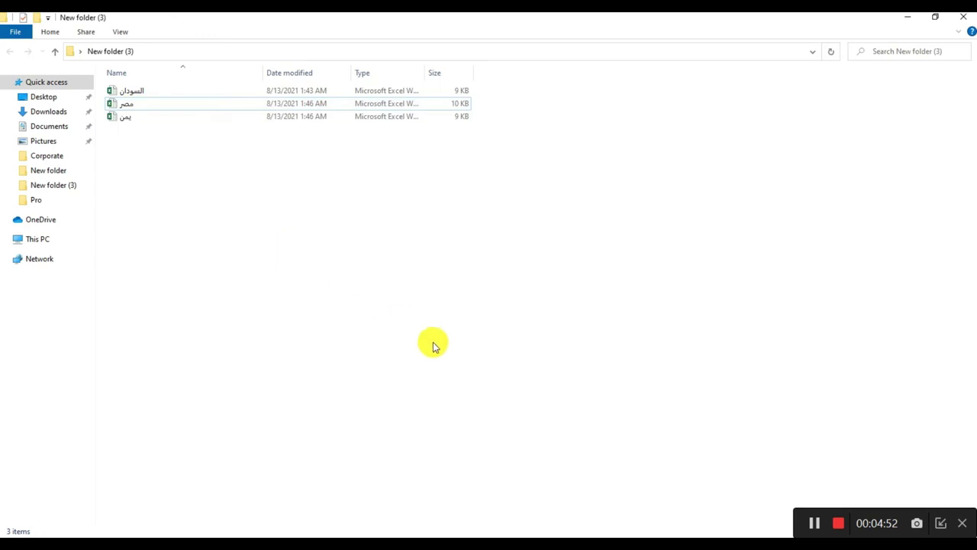
pyautogui.click(537, 534)
pyautogui.scroll(-11, 163, 332)
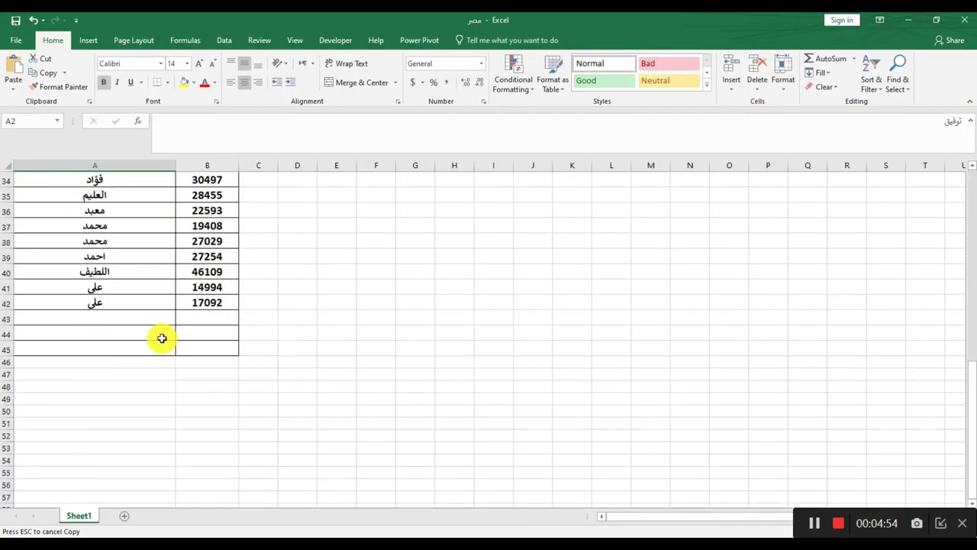
pyautogui.moveTo(144, 321); pyautogui.dragTo(207, 353)
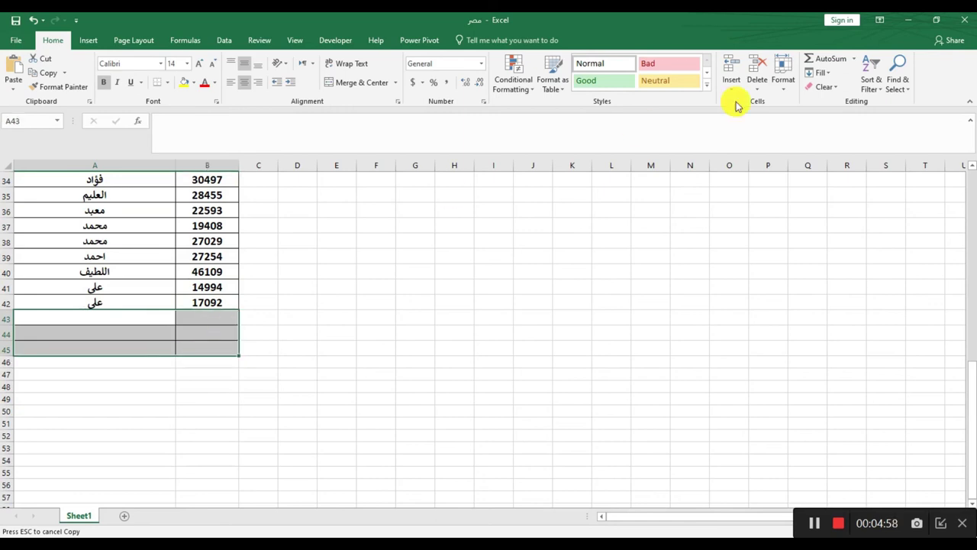
pyautogui.click(961, 20)
pyautogui.click(249, 373)
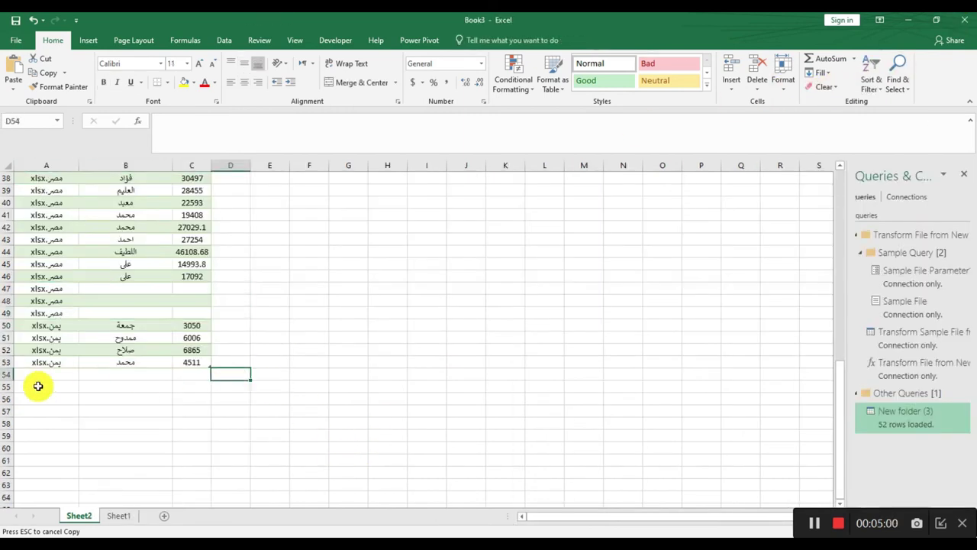
pyautogui.scroll(8, 120, 377)
pyautogui.scroll(3, 113, 307)
pyautogui.scroll(2, 71, 261)
pyautogui.click(87, 191)
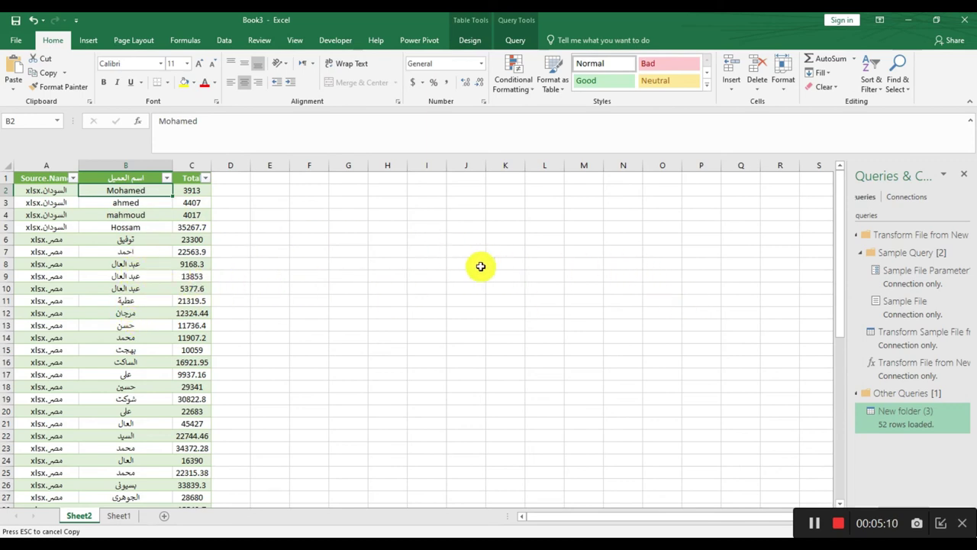
pyautogui.click(84, 238)
pyautogui.scroll(-4, 99, 305)
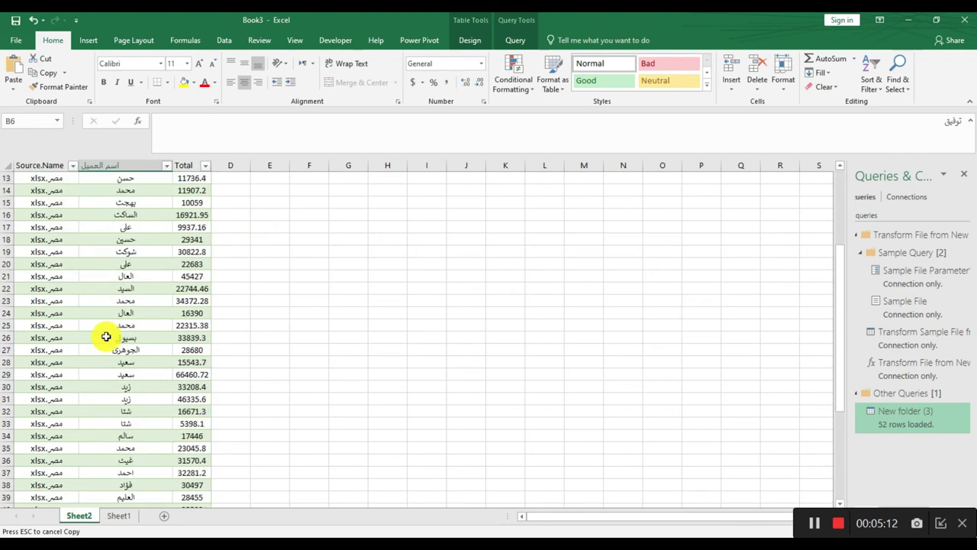
pyautogui.scroll(-6, 104, 334)
pyautogui.moveTo(145, 371); pyautogui.dragTo(158, 447)
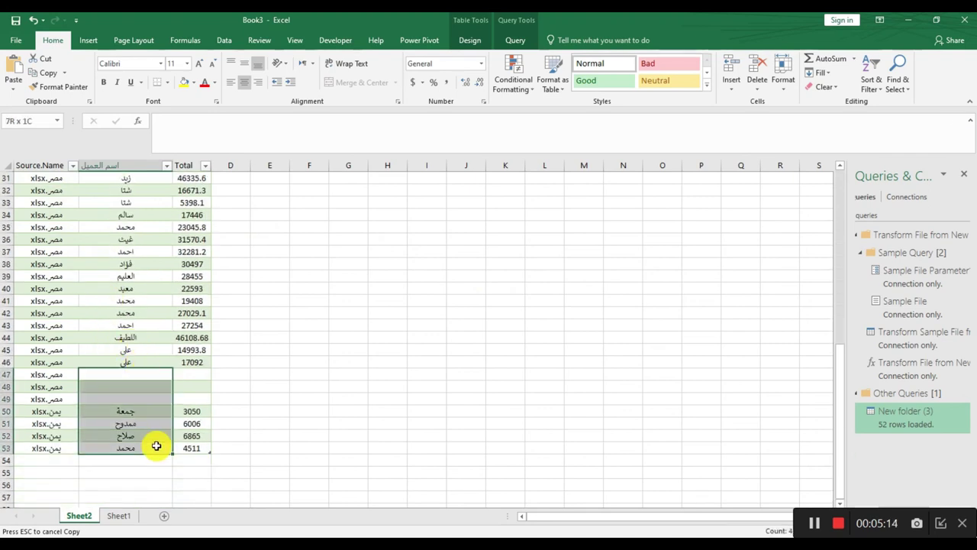
pyautogui.scroll(10, 177, 415)
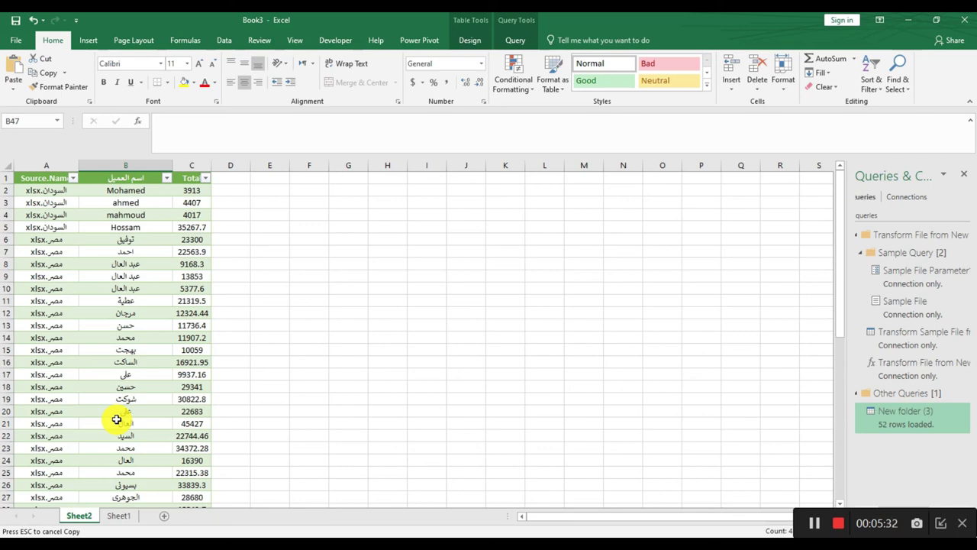
pyautogui.click(80, 227)
pyautogui.click(69, 241)
pyautogui.moveTo(69, 241); pyautogui.dragTo(59, 321)
pyautogui.click(122, 324)
pyautogui.scroll(-3, 44, 353)
pyautogui.scroll(3, 81, 324)
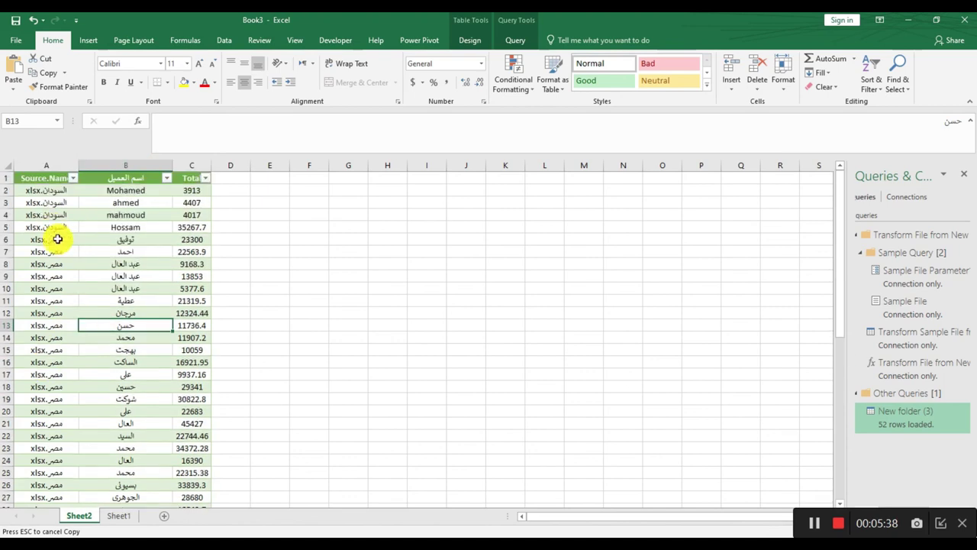
pyautogui.moveTo(59, 237); pyautogui.dragTo(58, 321)
pyautogui.moveTo(128, 241); pyautogui.dragTo(131, 305)
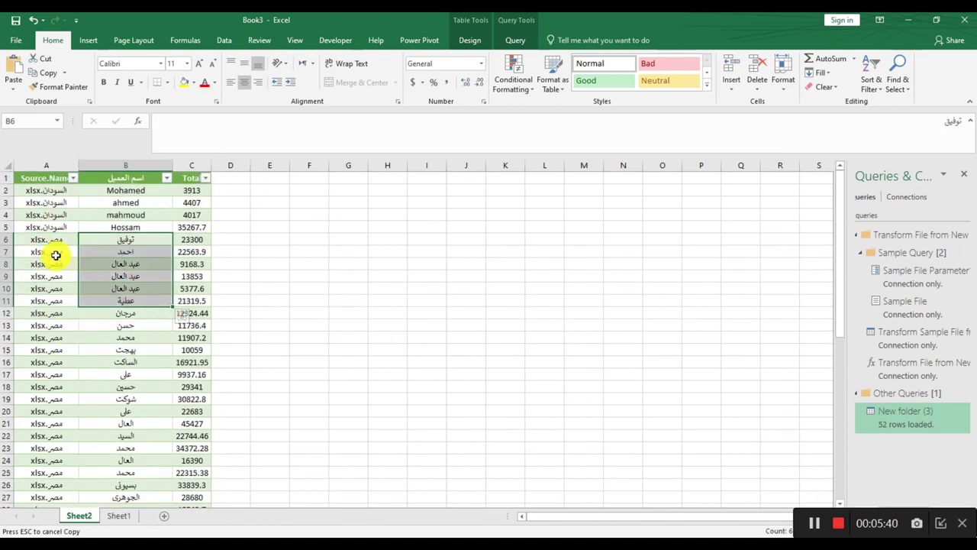
pyautogui.scroll(-3, 116, 325)
pyautogui.scroll(-6, 116, 325)
pyautogui.scroll(-4, 116, 325)
pyautogui.click(142, 380)
pyautogui.moveTo(141, 380); pyautogui.dragTo(135, 409)
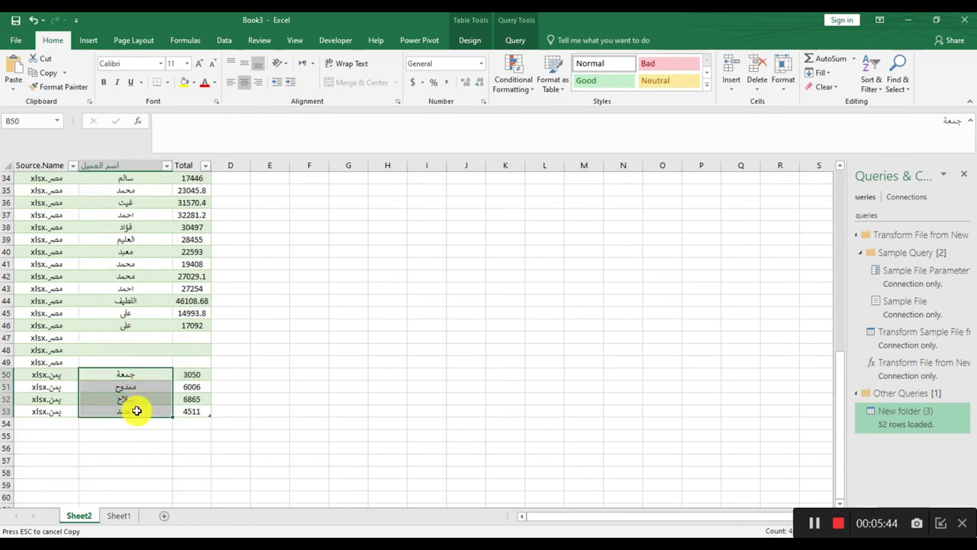
pyautogui.scroll(6, 173, 389)
pyautogui.scroll(5, 163, 380)
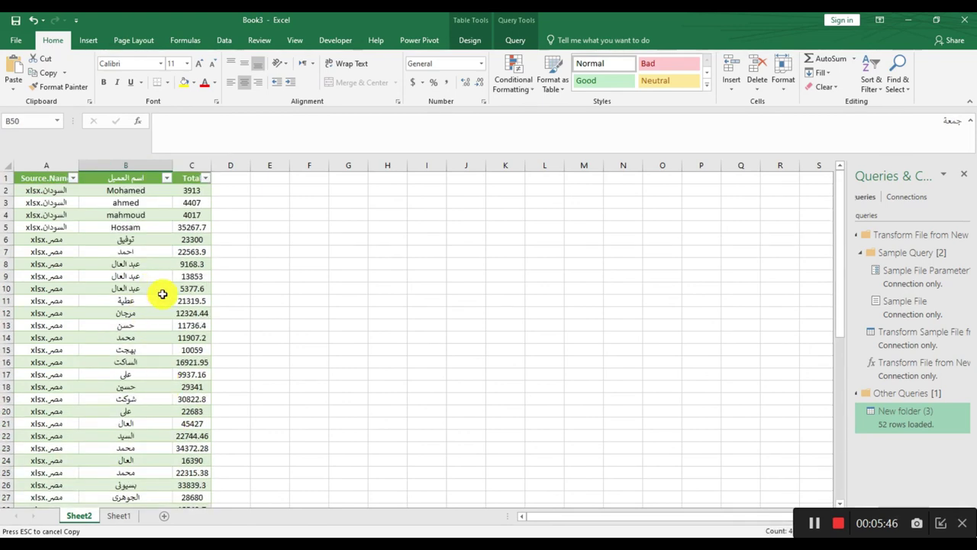